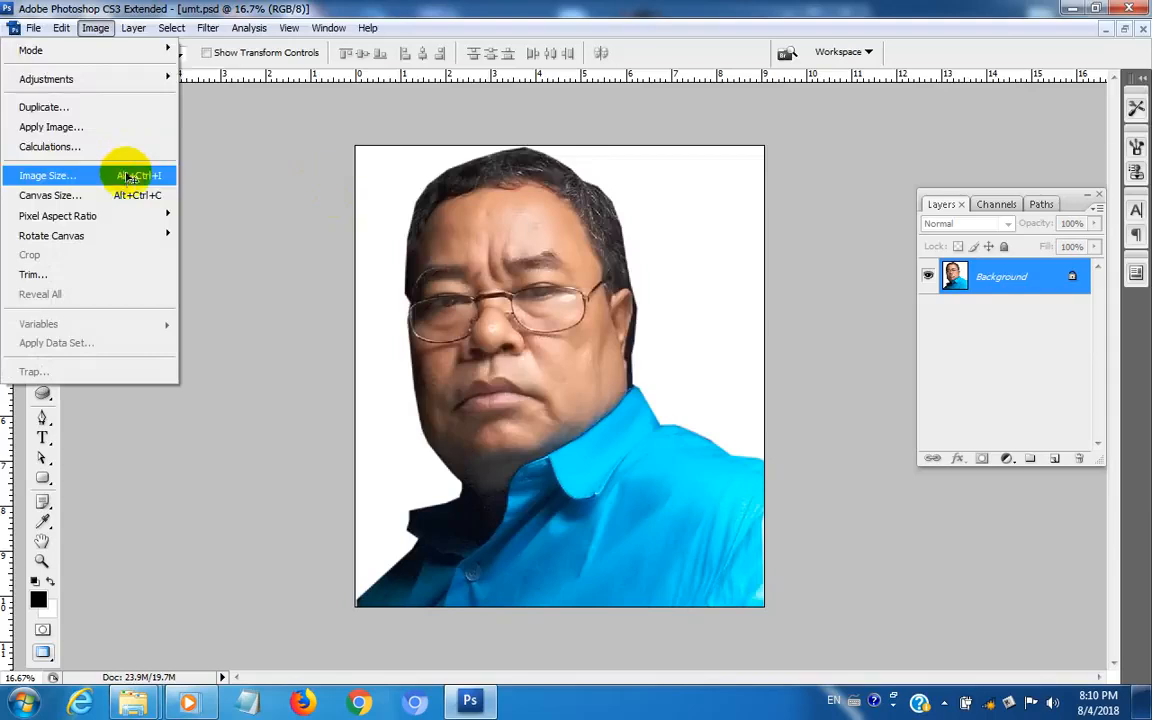
Check the image's resolution in the Image Size settings and accept them.
click(133, 177)
drag(514, 327, 368, 327)
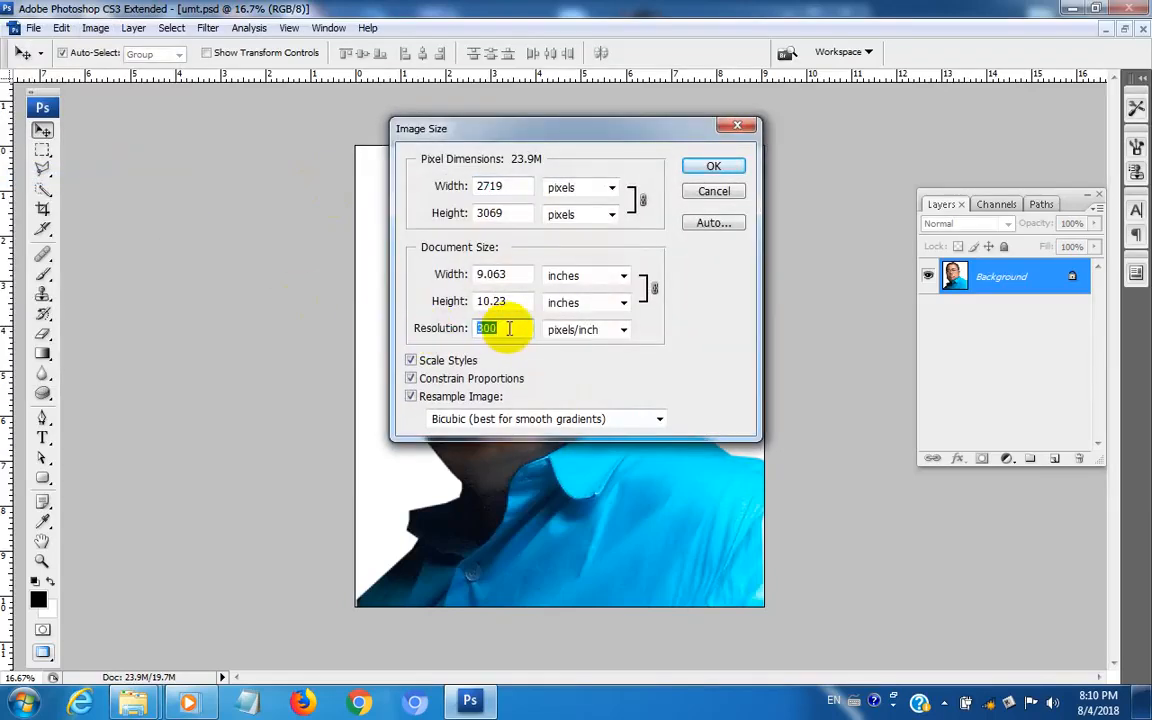
click(708, 167)
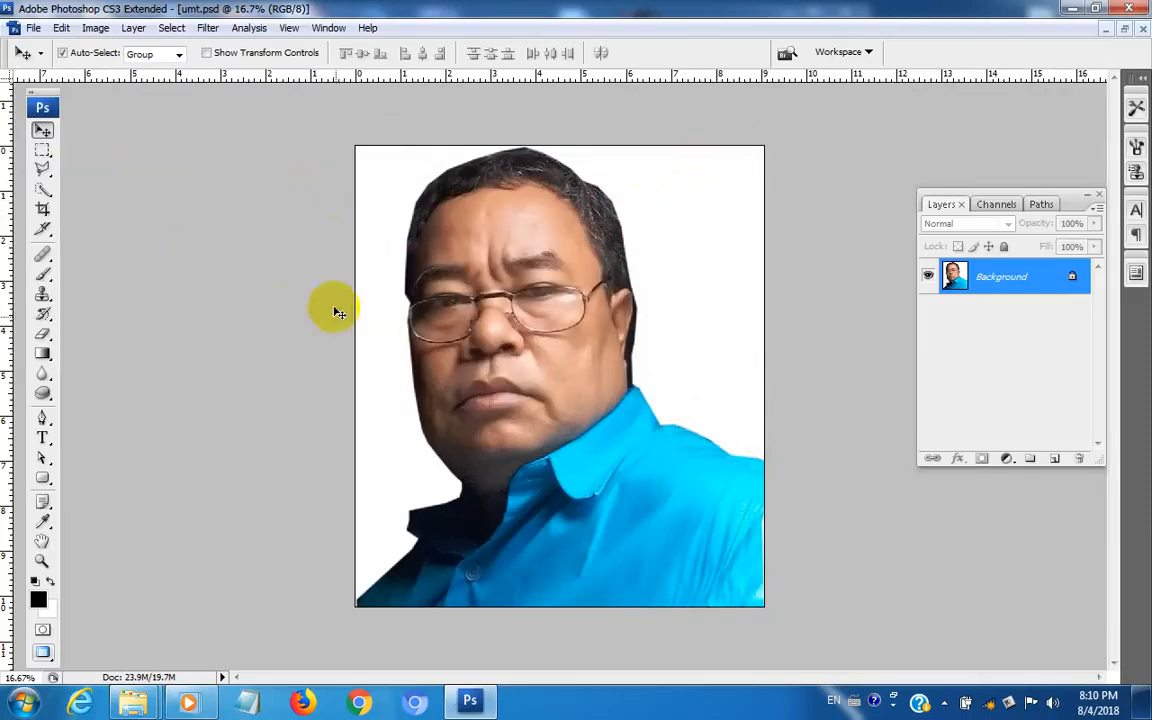
click(446, 289)
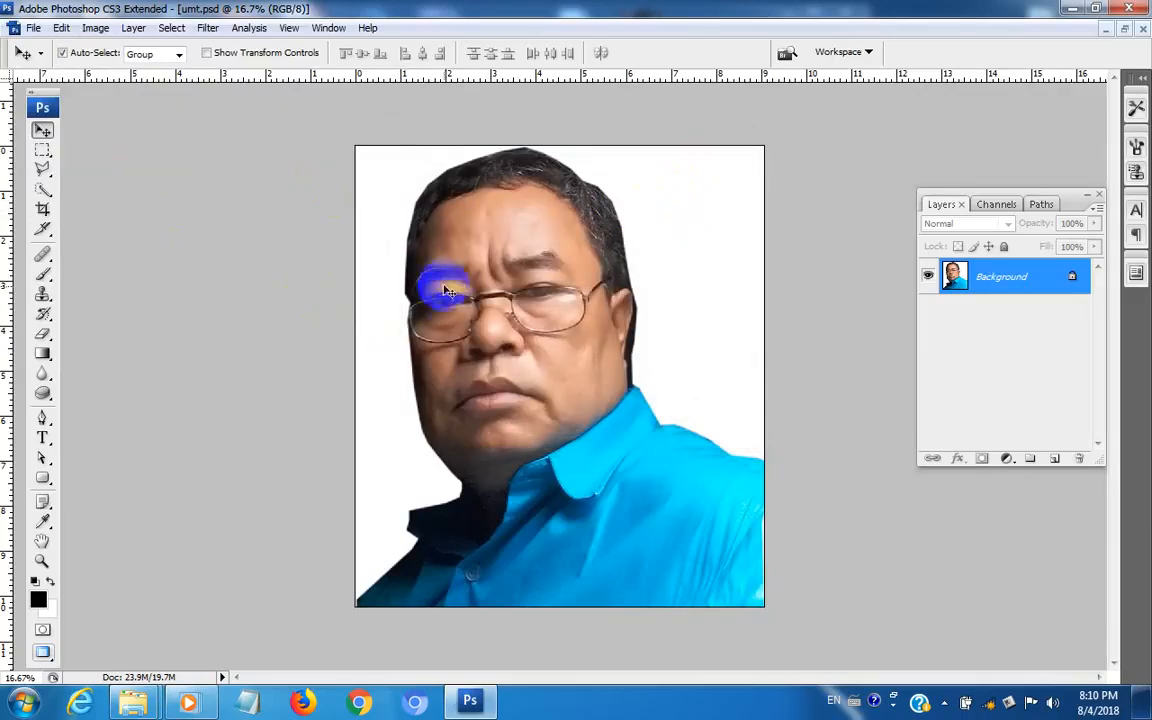
Convert the umt.psd portrait from RGB to CMYK Color mode.
click(92, 30)
mouse_move(98, 47)
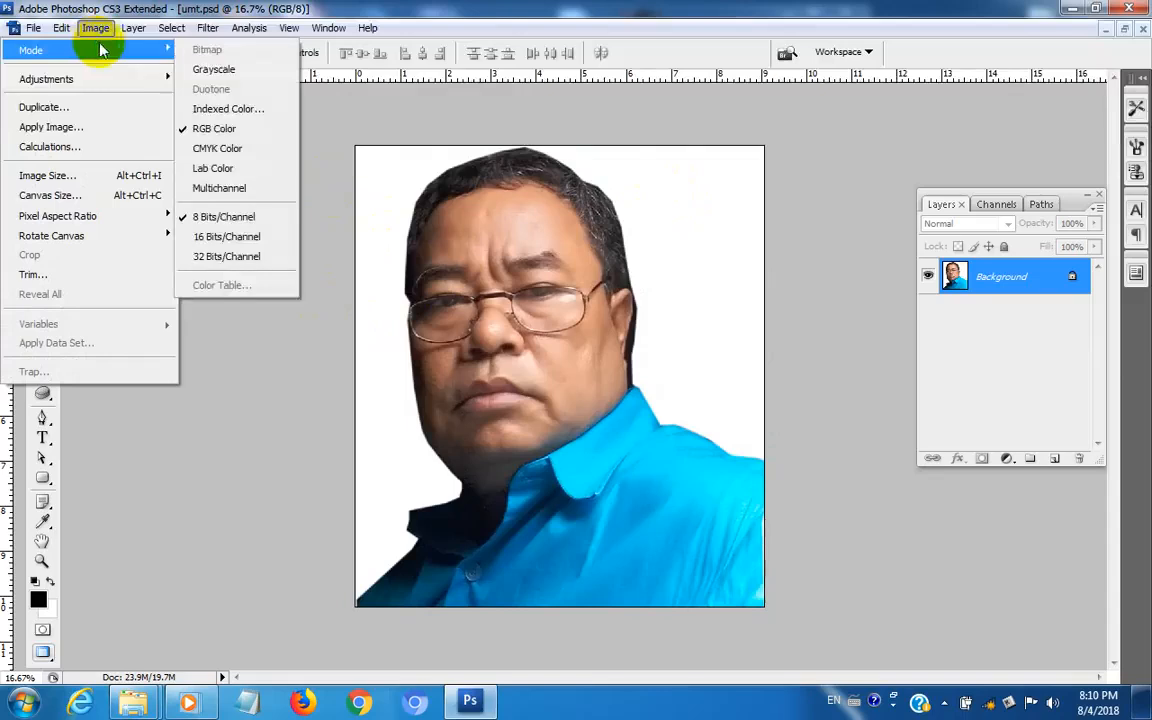
click(229, 150)
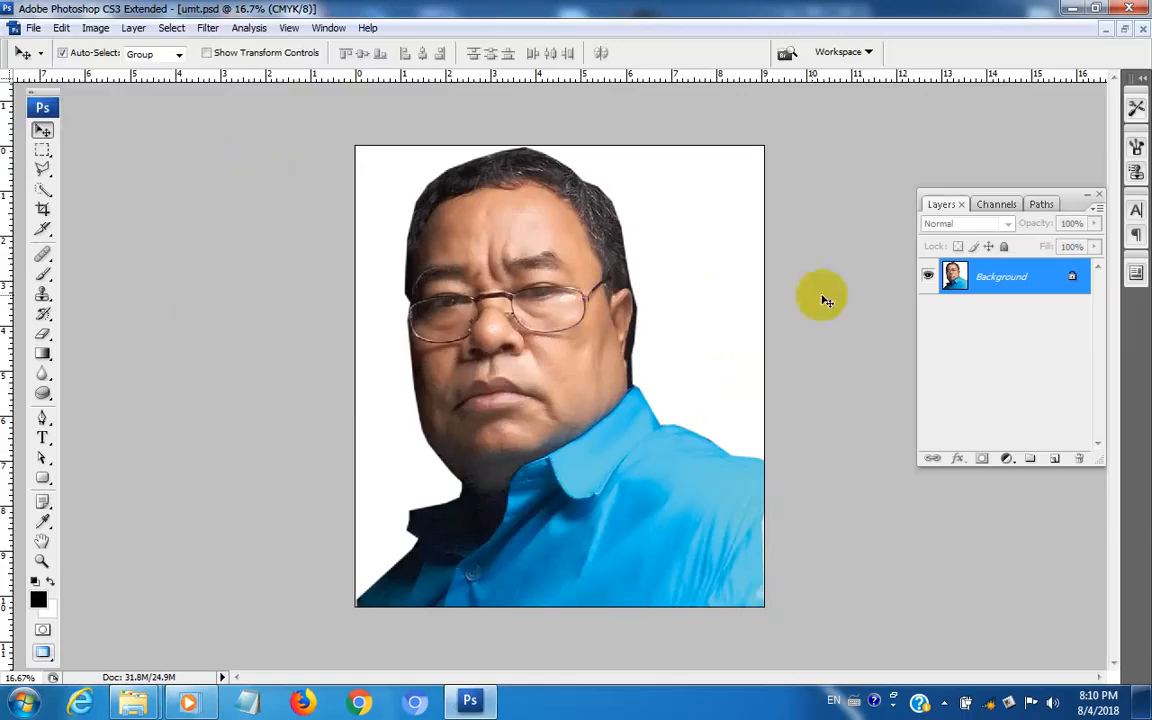
Split the portrait's CMYK channels into separate grayscale documents.
click(1004, 204)
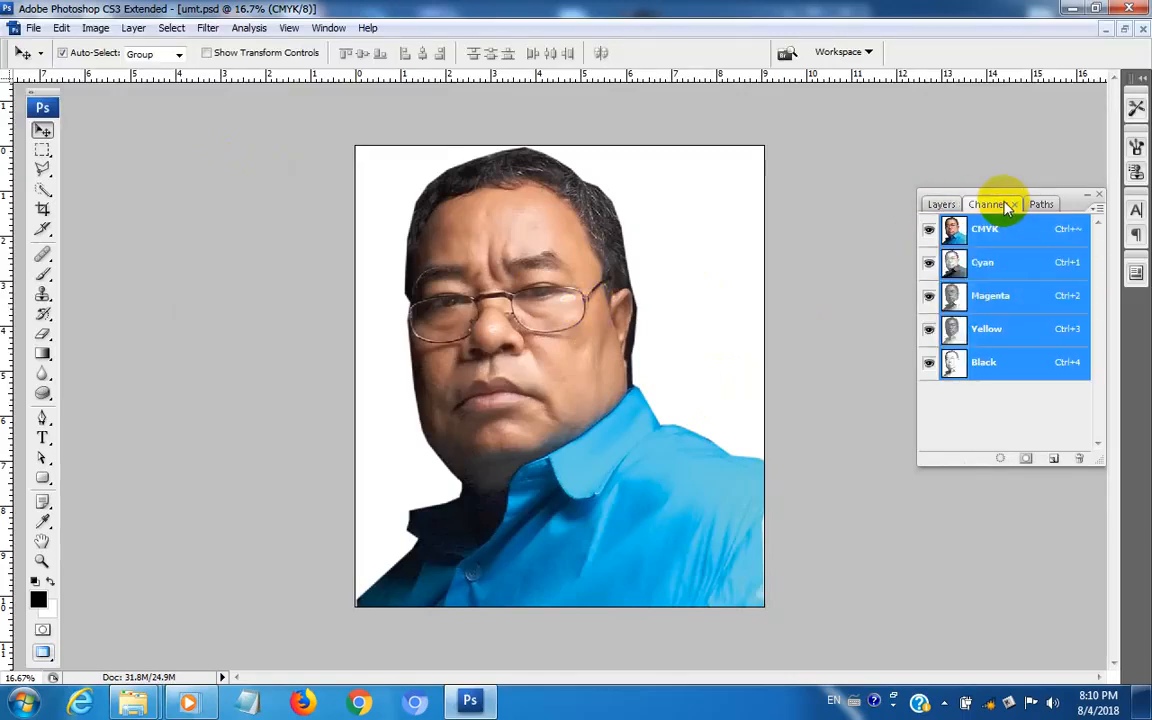
click(944, 204)
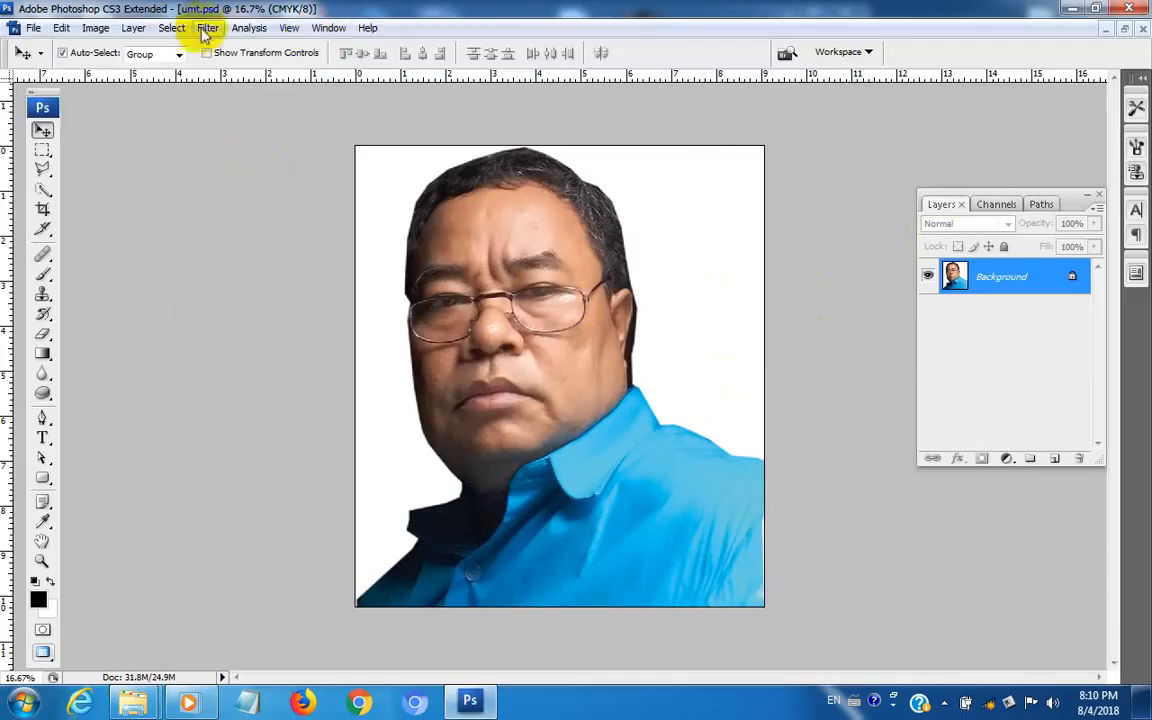
click(331, 30)
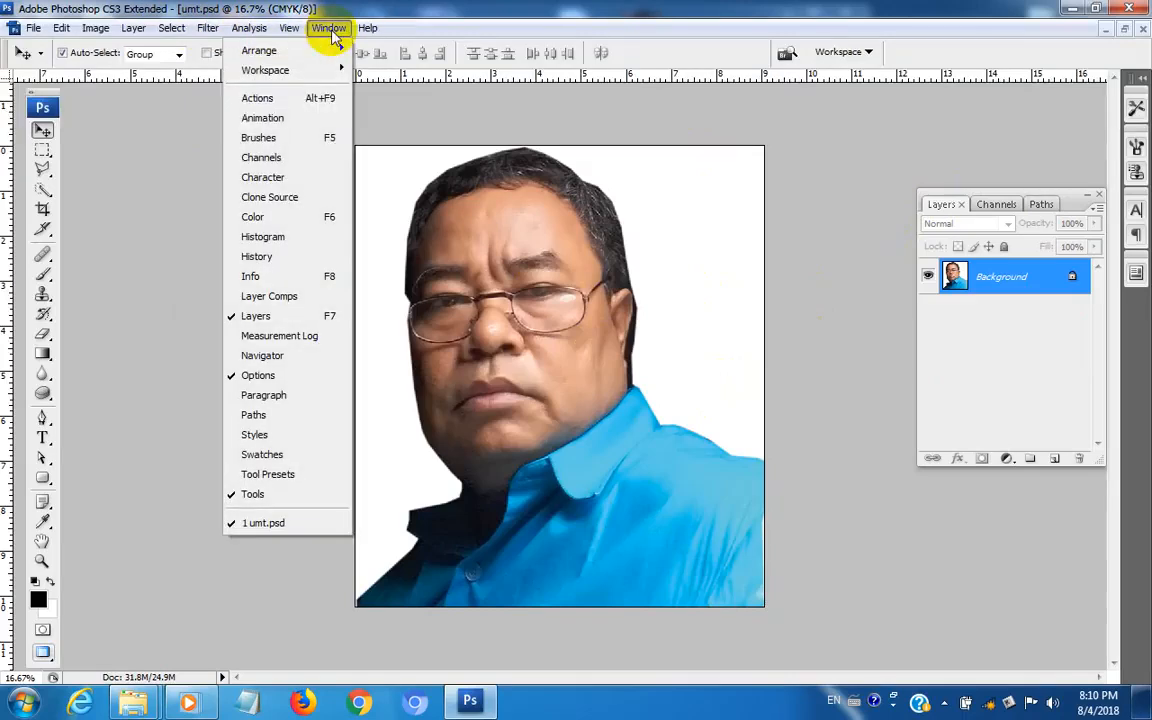
click(300, 158)
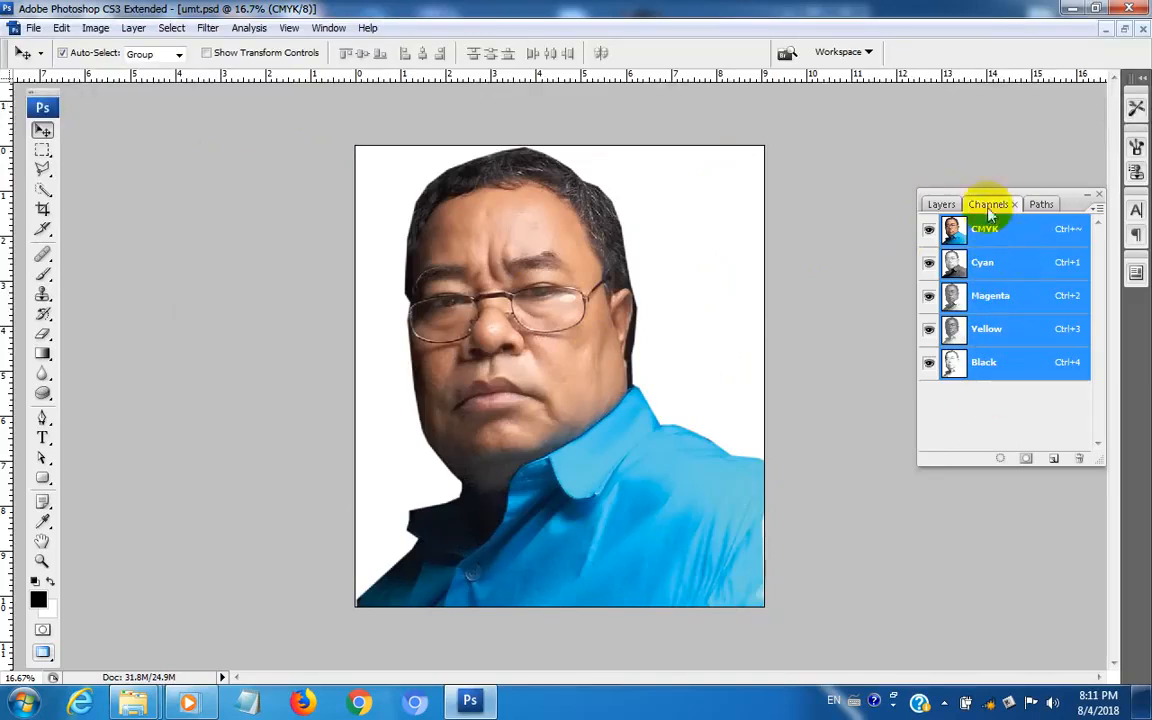
click(1095, 210)
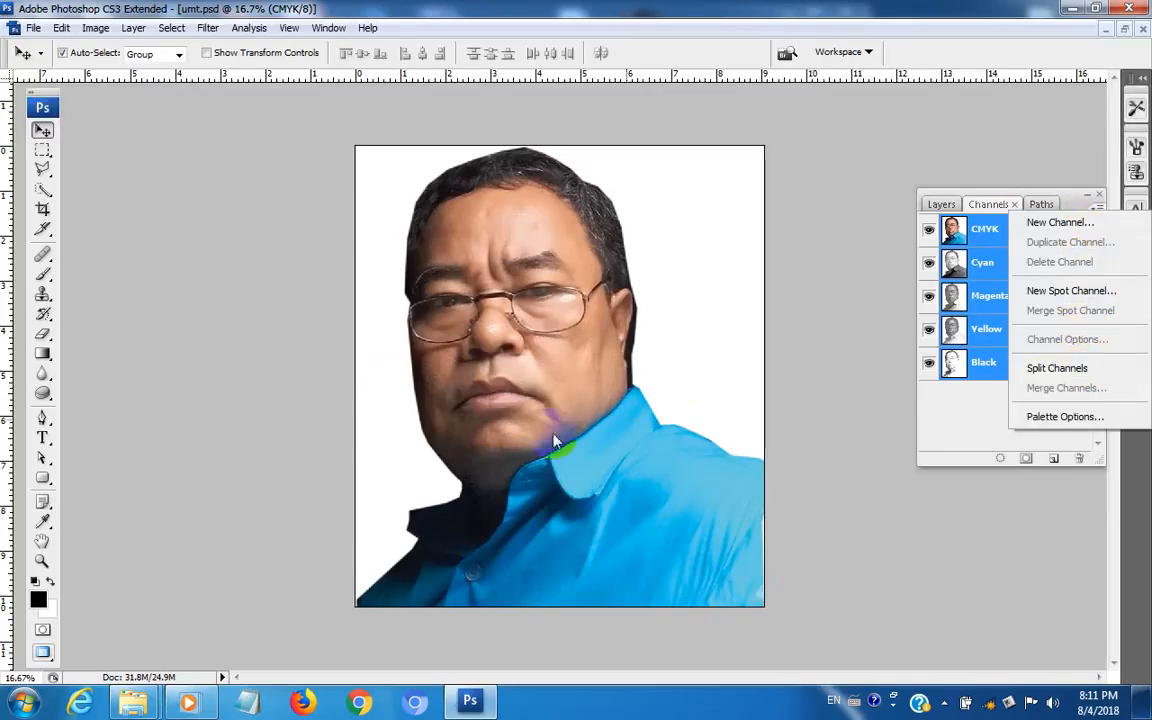
click(1060, 369)
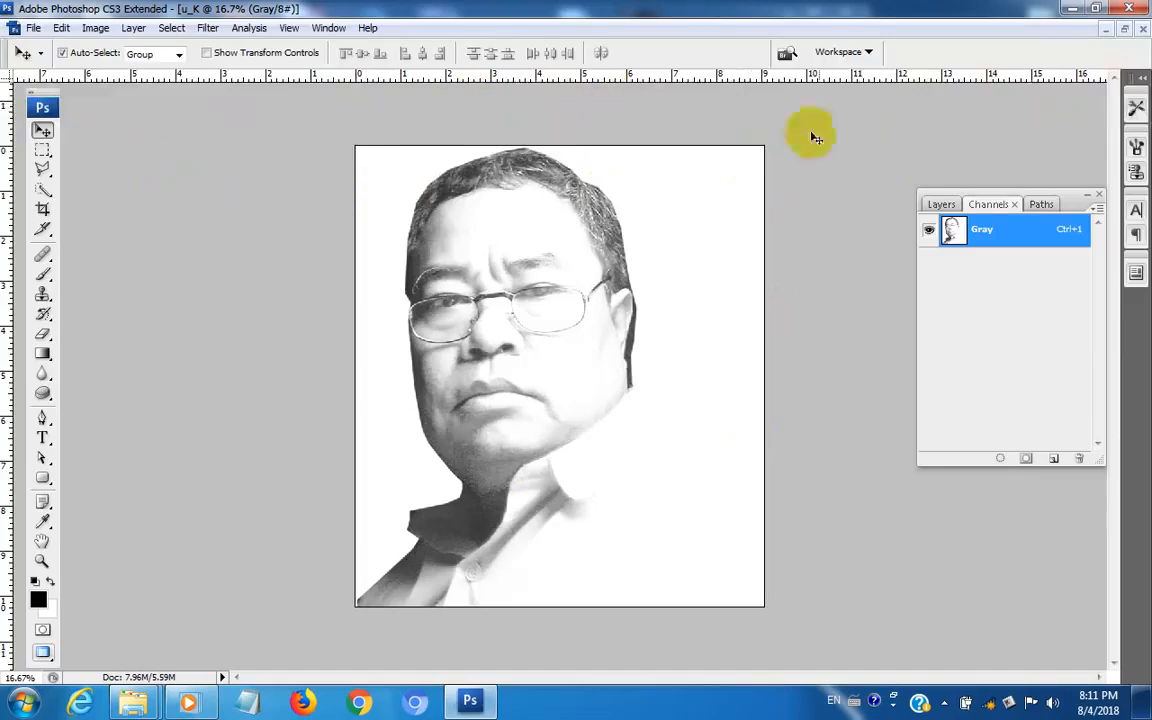
Restore the split channel documents to floating windows and place u_Y and u_K side by side.
click(1126, 33)
drag(290, 112, 743, 99)
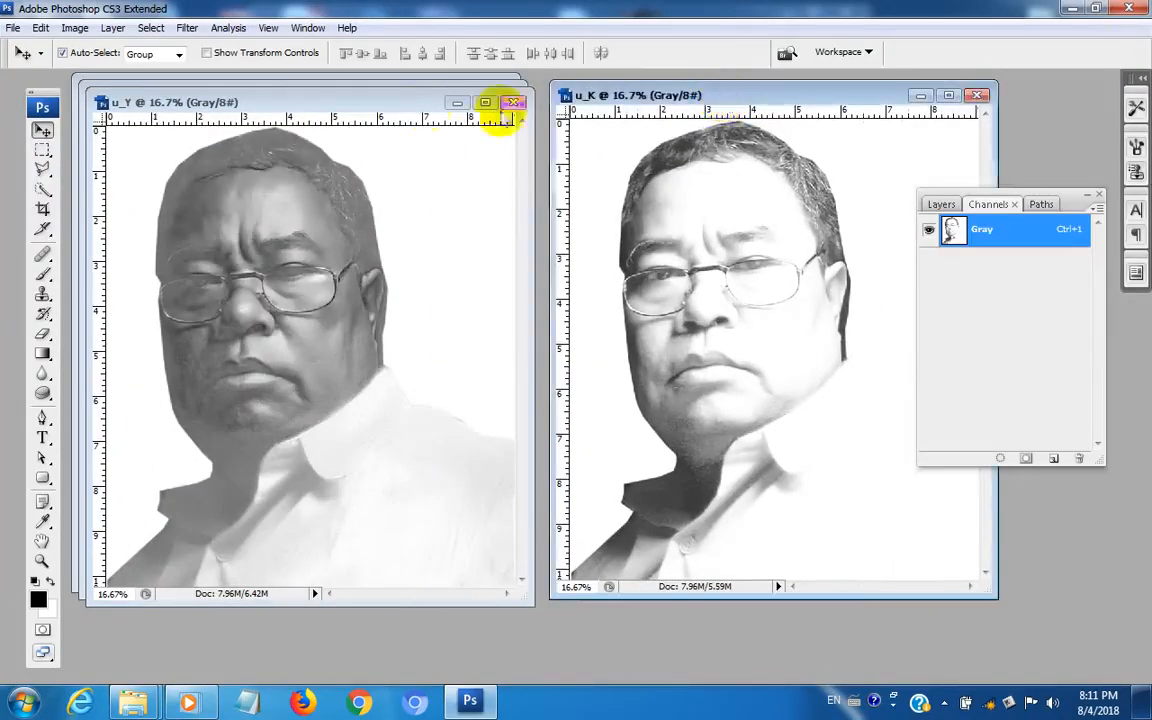
drag(386, 98, 358, 92)
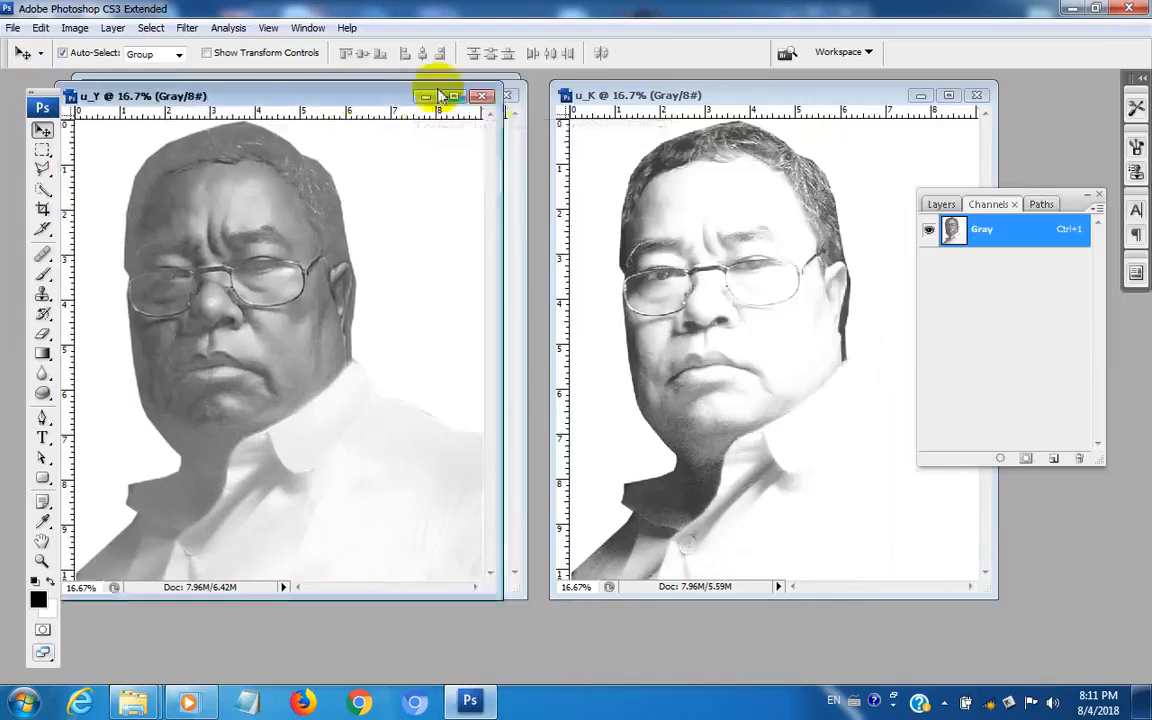
drag(586, 95, 543, 93)
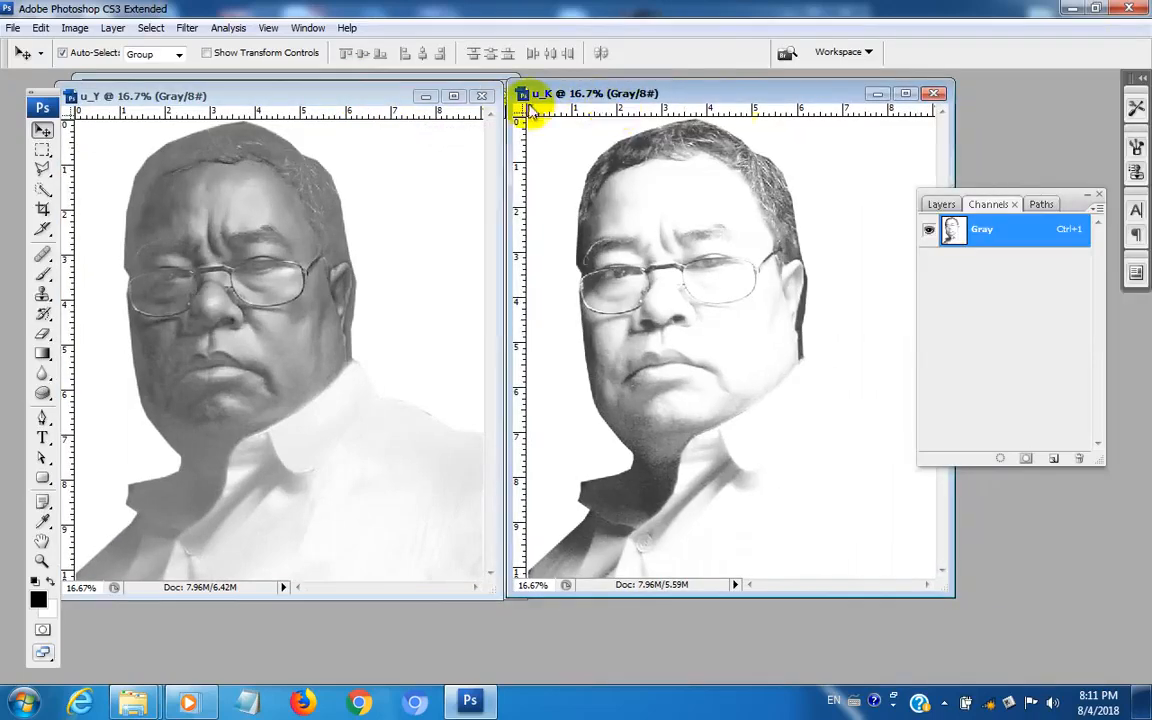
right_click(818, 94)
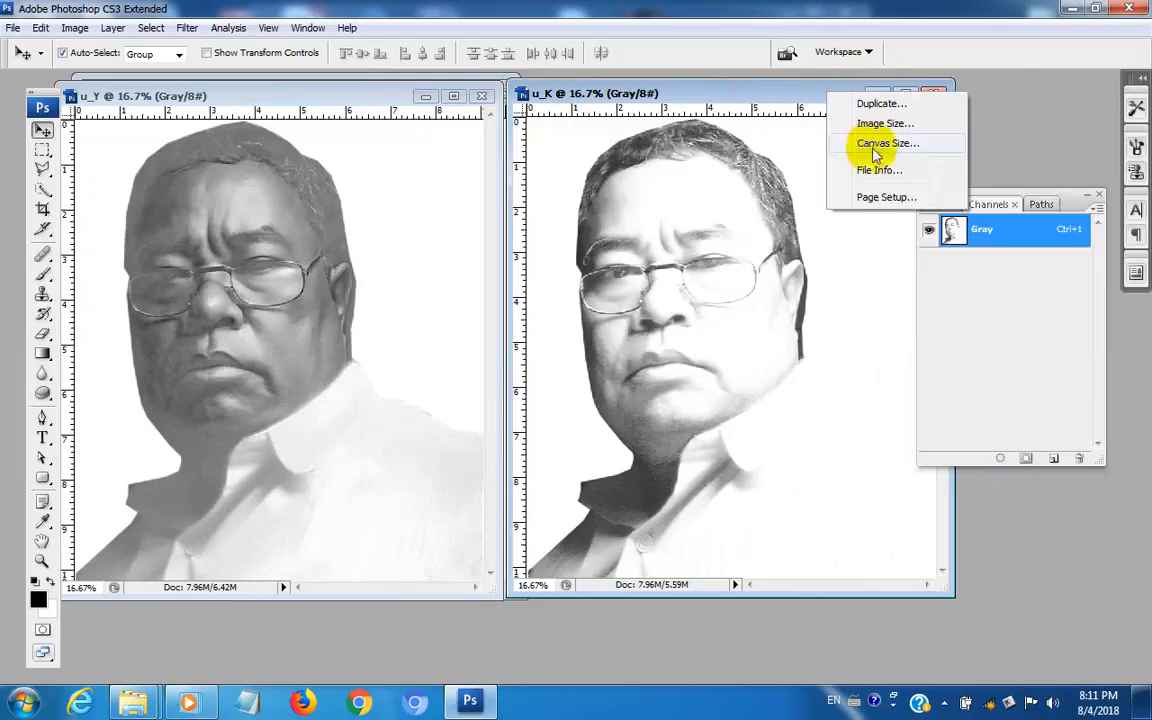
click(700, 93)
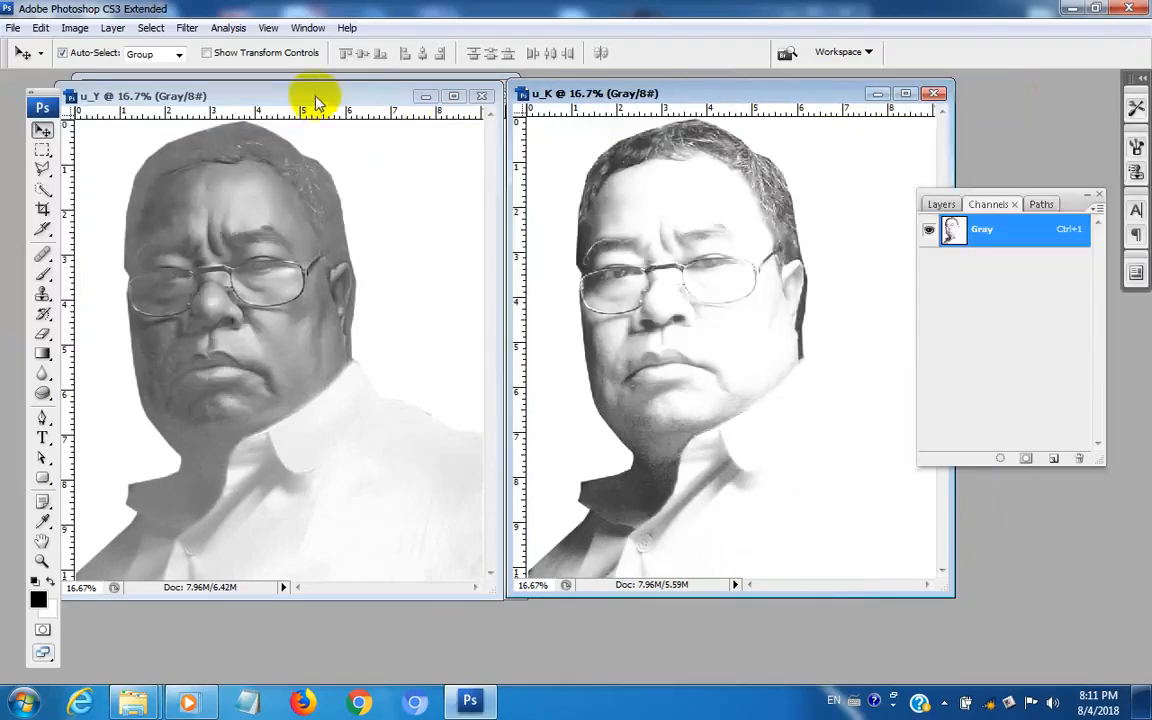
Spread out the u_Y, u_M and u_C windows so that the cyan channel document is in front.
drag(315, 103, 687, 176)
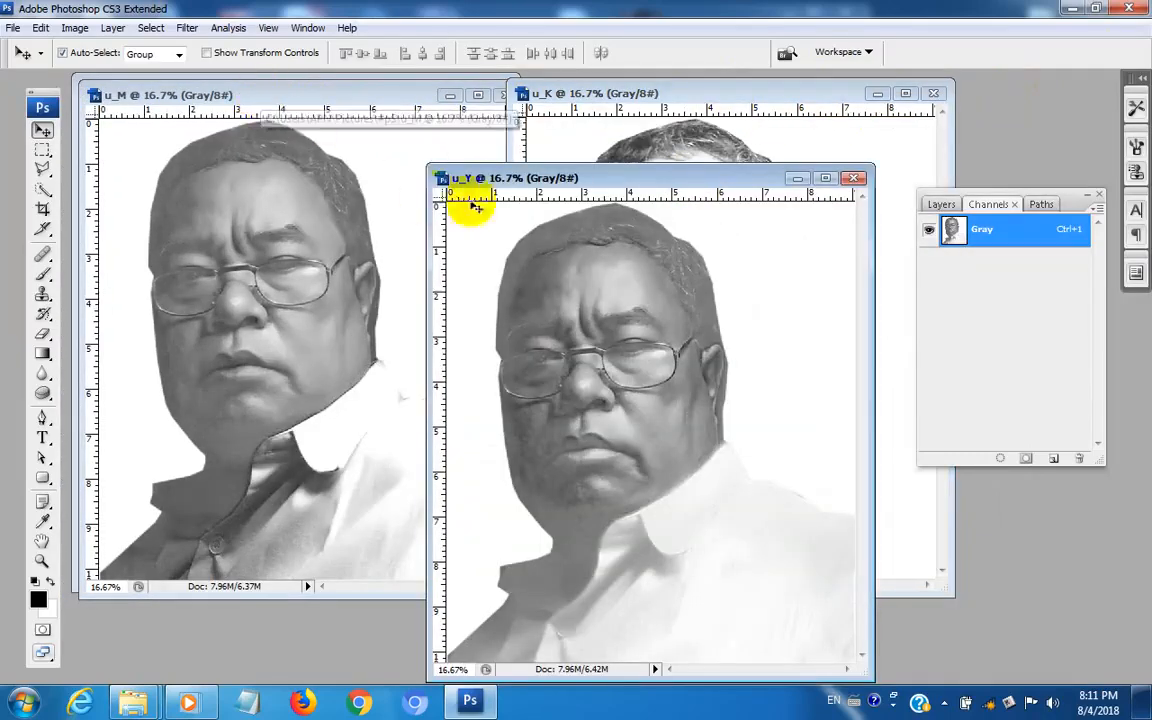
click(701, 97)
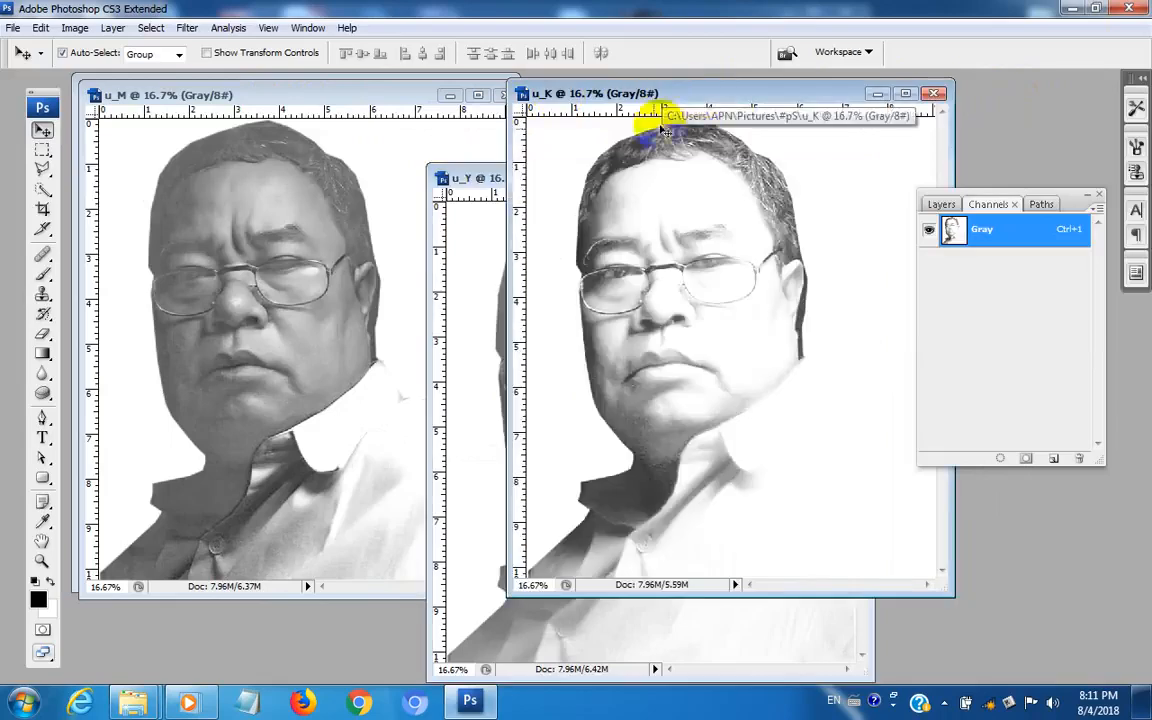
click(484, 162)
drag(348, 98, 700, 167)
click(308, 90)
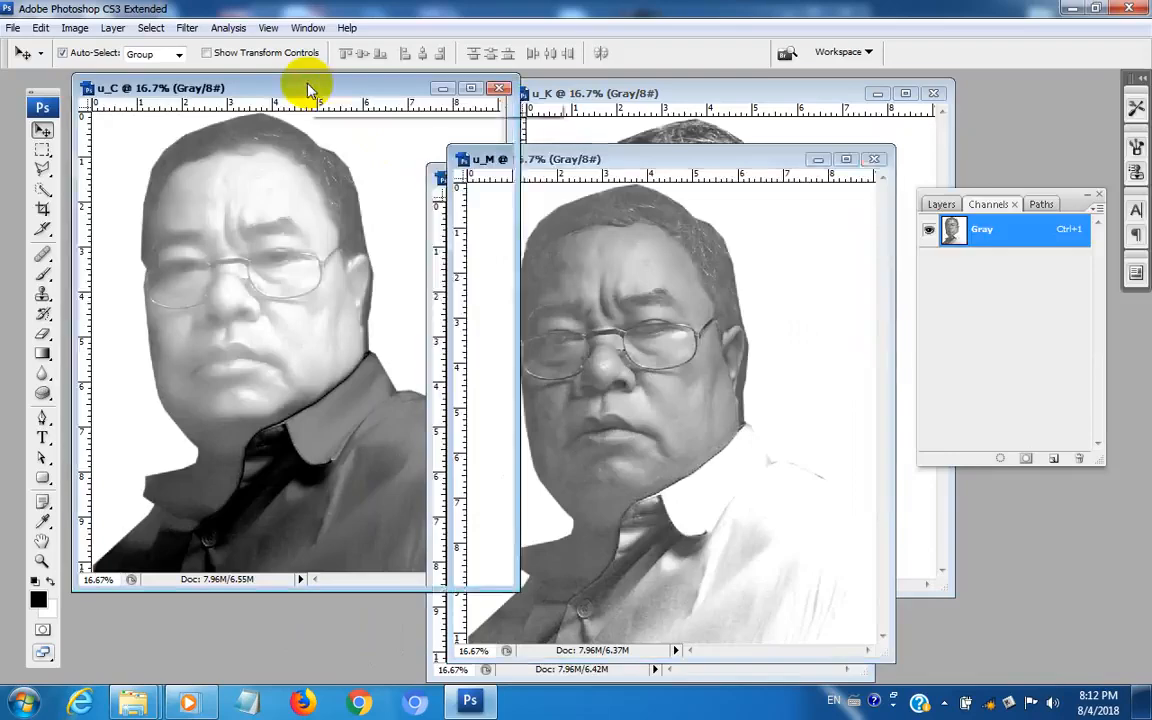
drag(308, 90, 419, 113)
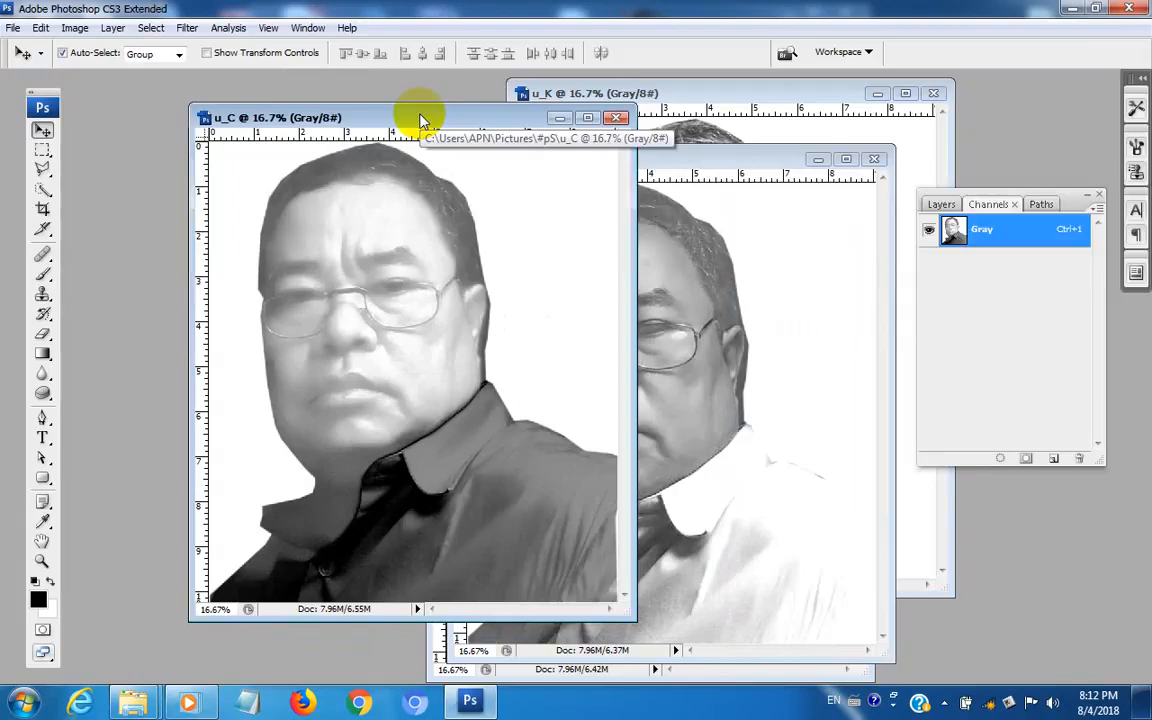
Set the u_C document's Bitmap conversion to 300 pixels/inch output with the Halftone Screen method.
click(76, 29)
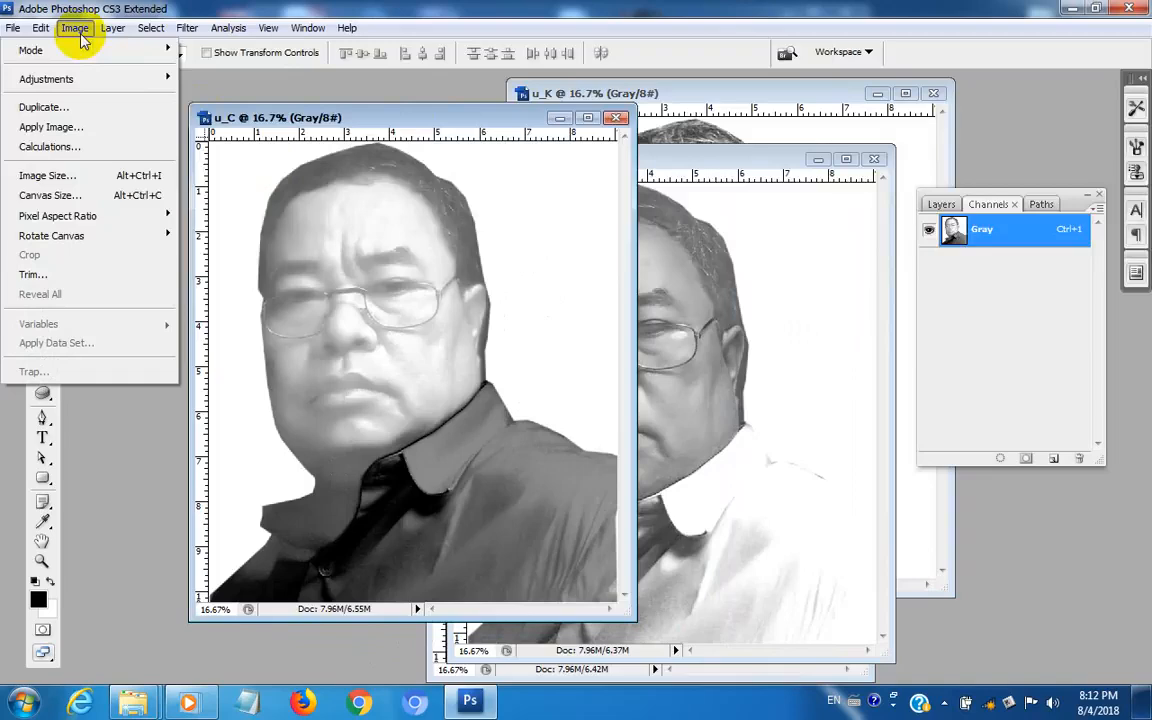
mouse_move(120, 50)
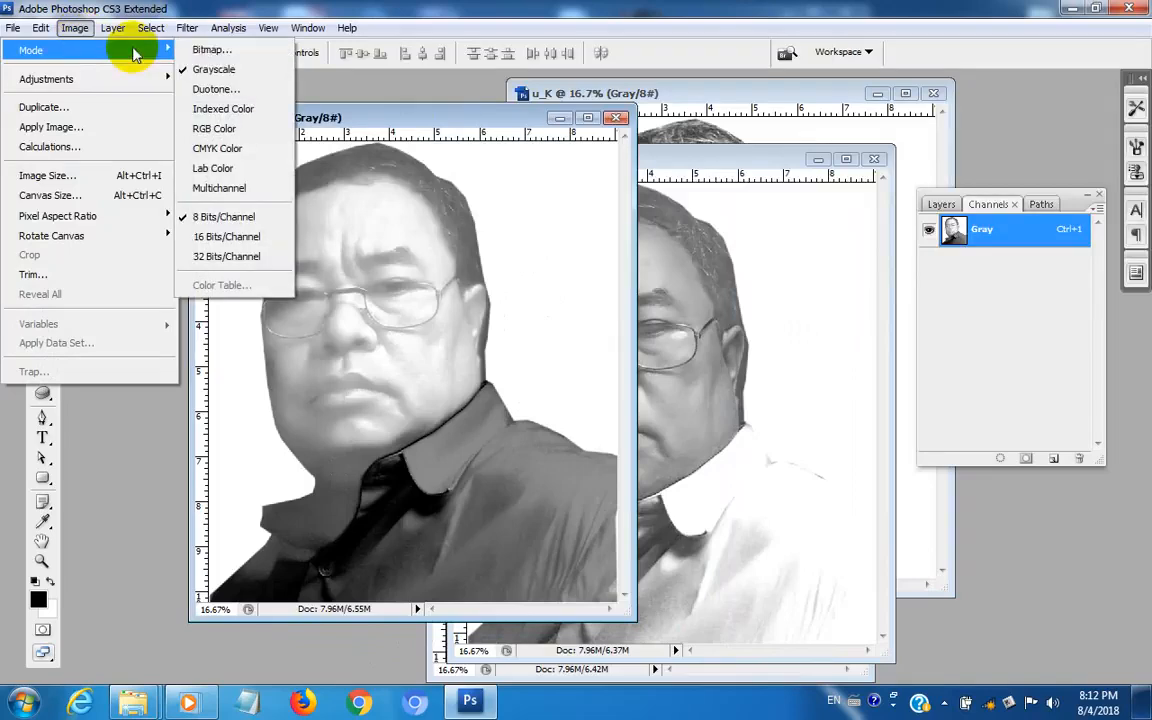
click(238, 50)
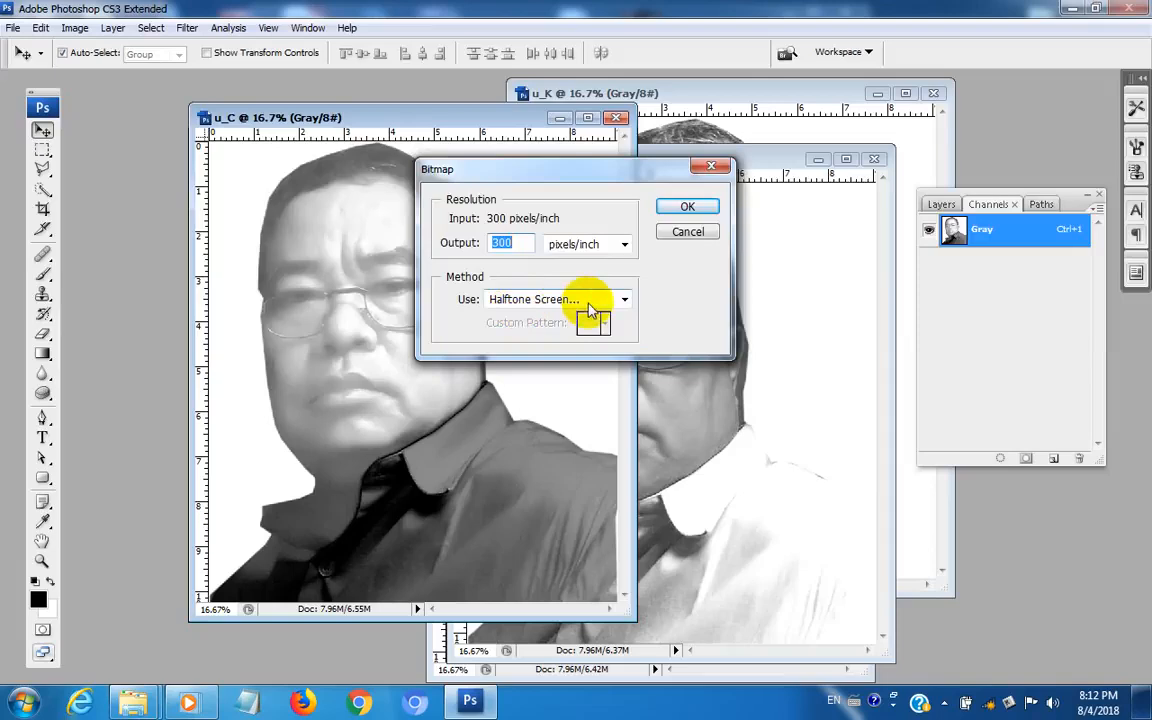
click(688, 208)
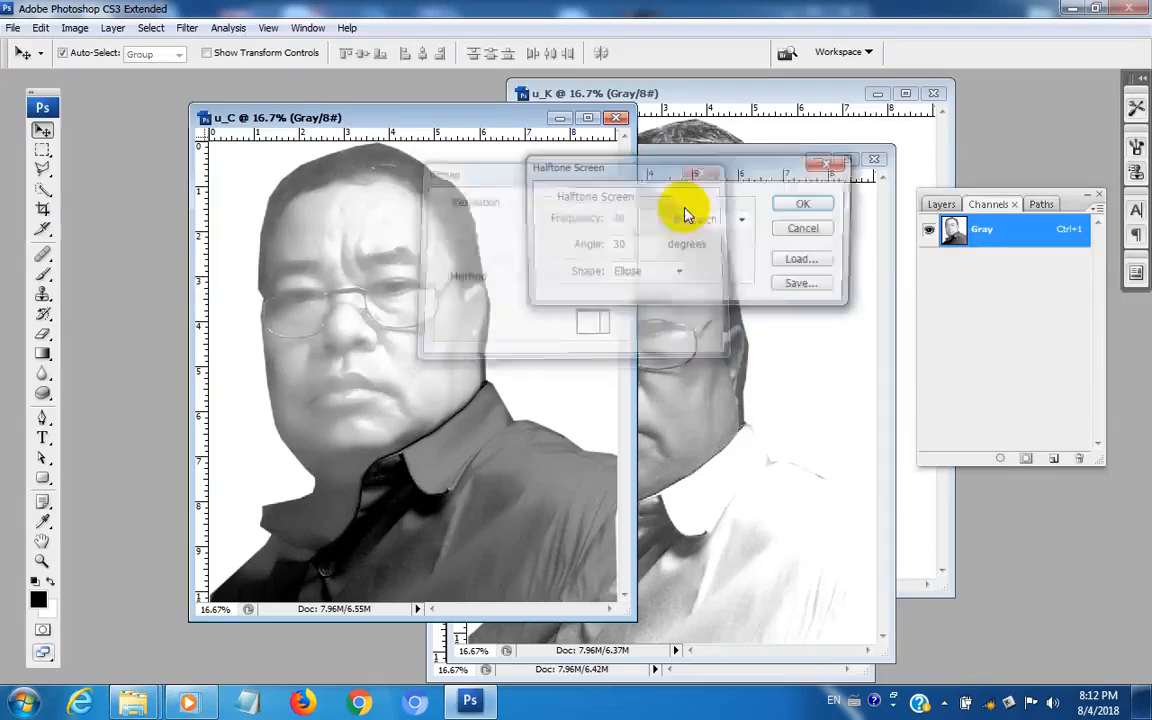
Apply a halftone screen to u_C with a frequency of 30 lines/inch, a 15-degree angle and the Ellipse shape.
drag(668, 170, 581, 185)
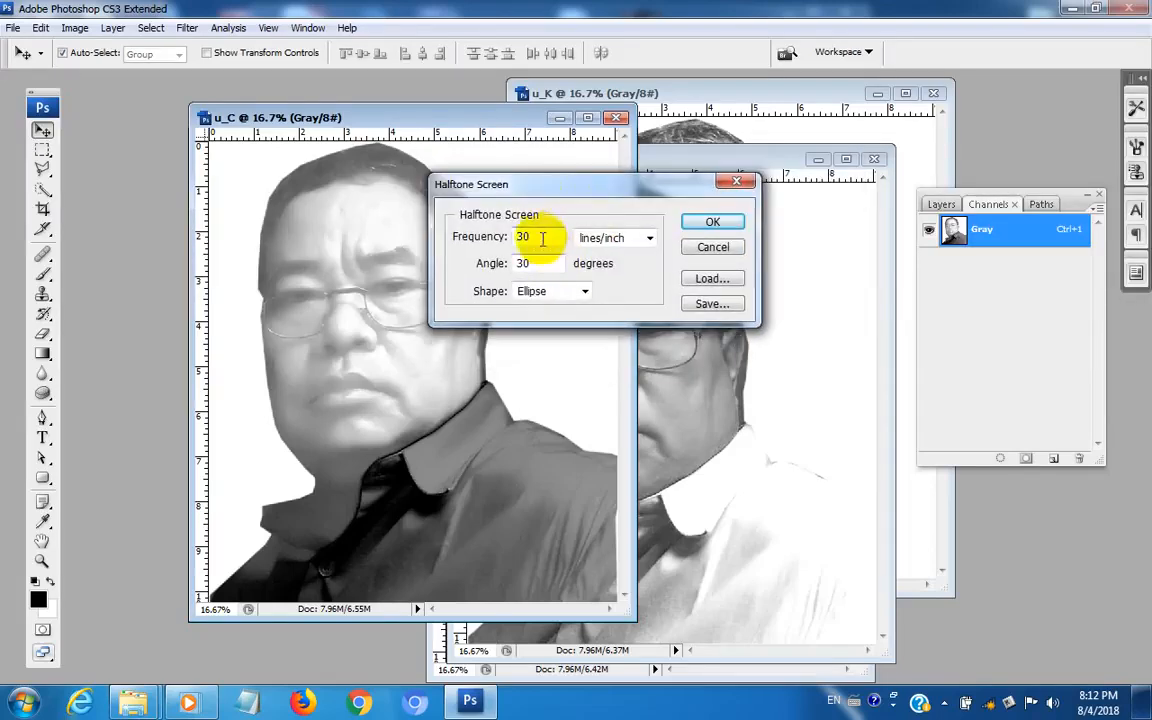
click(494, 237)
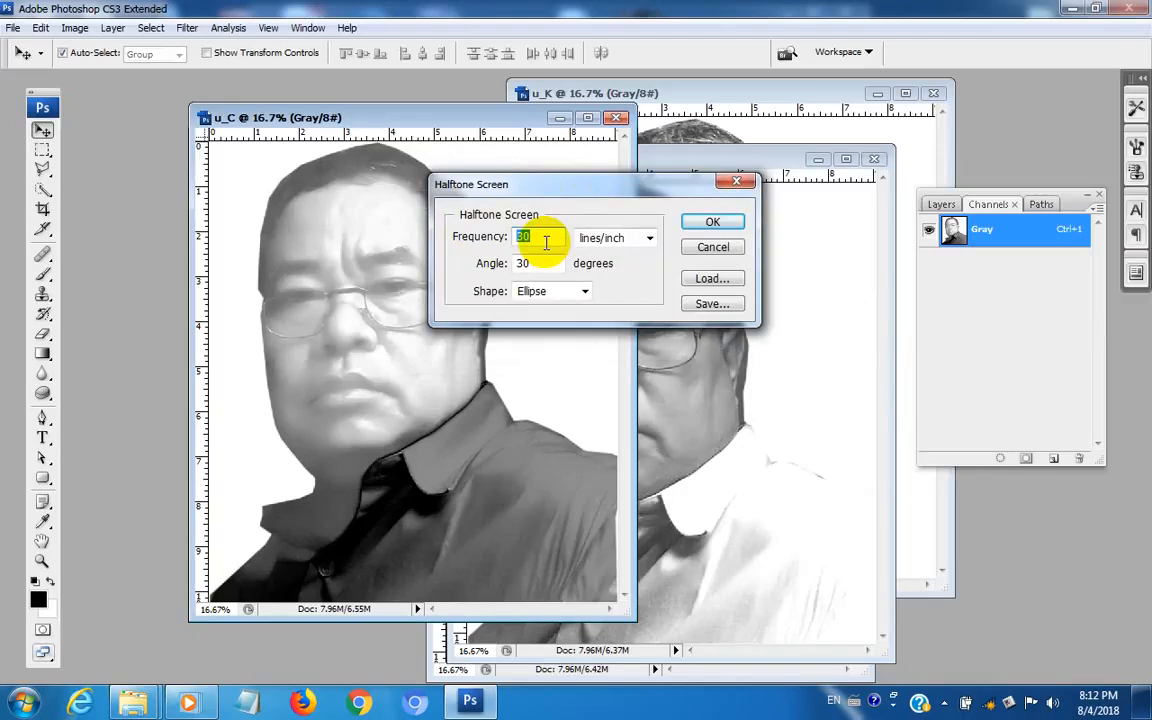
click(466, 264)
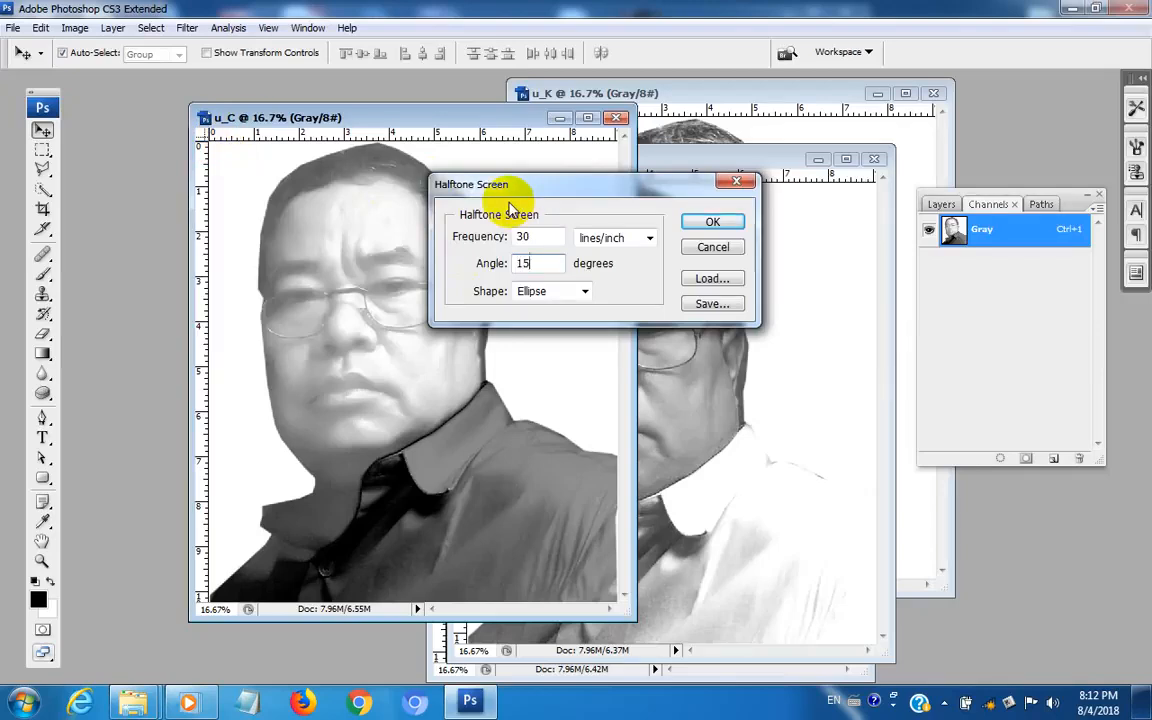
click(585, 291)
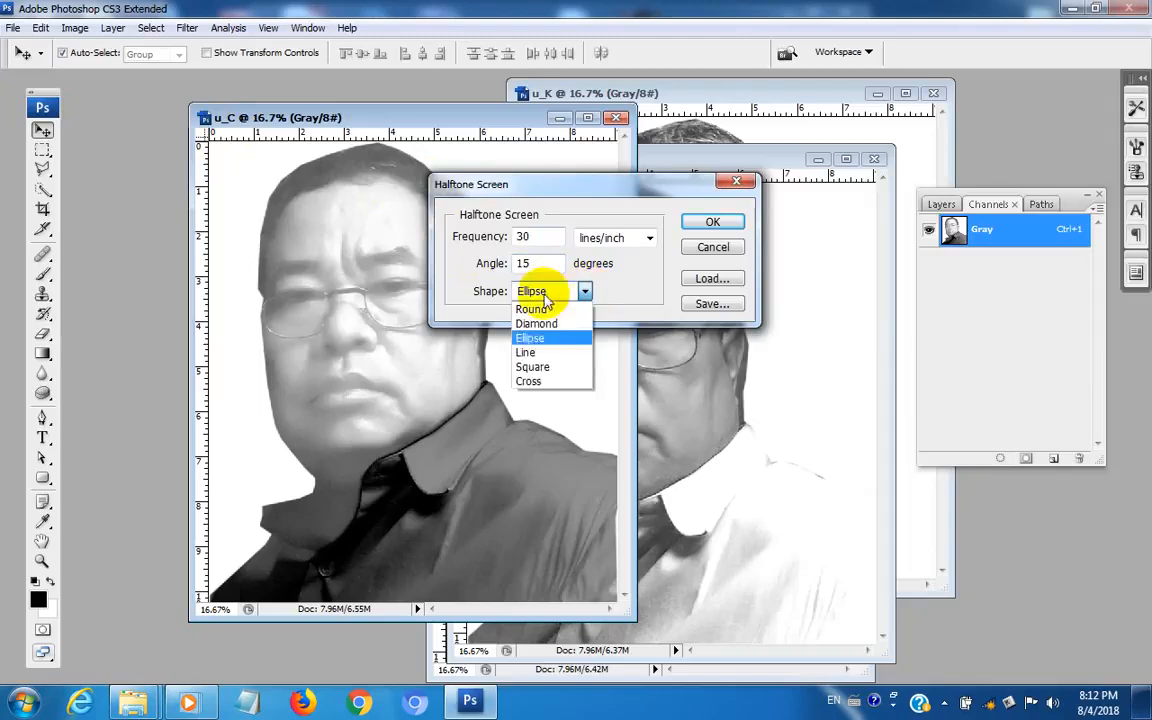
click(540, 338)
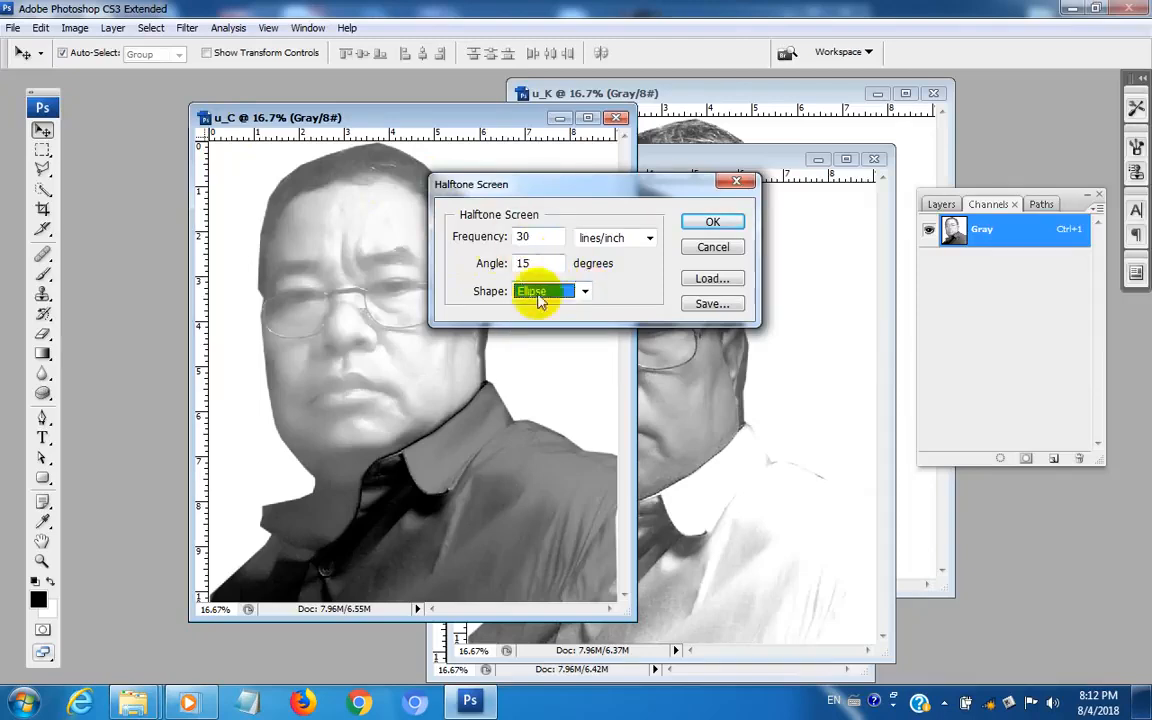
drag(543, 263, 505, 263)
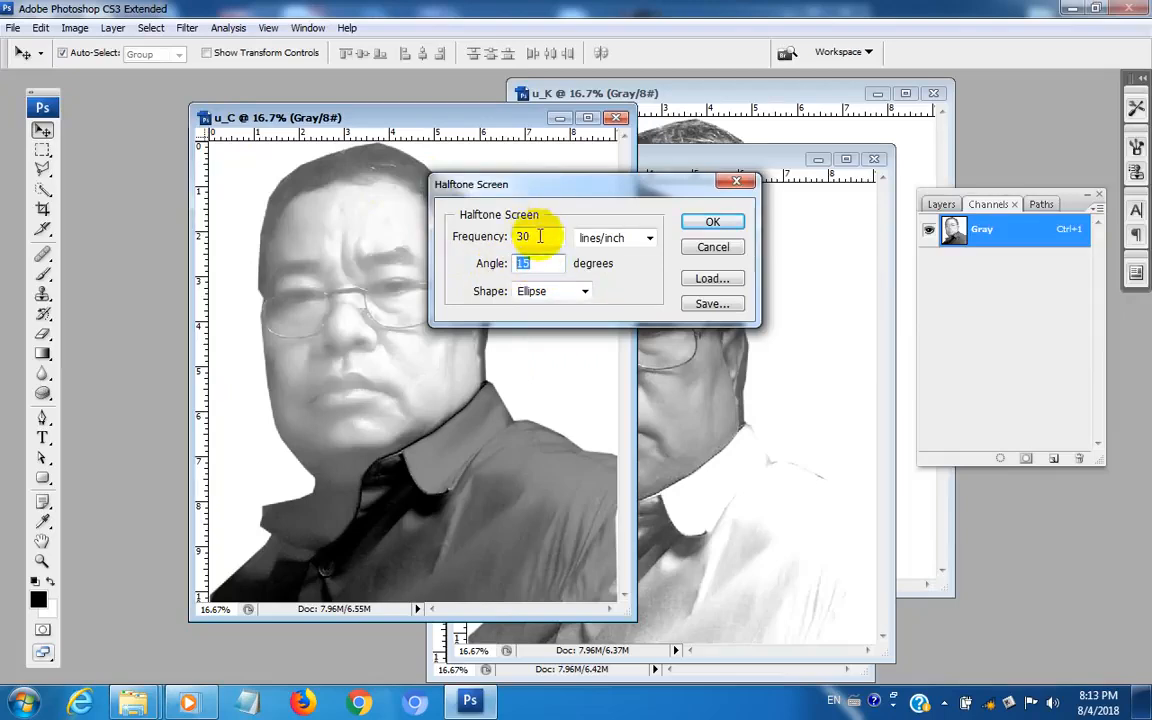
click(710, 224)
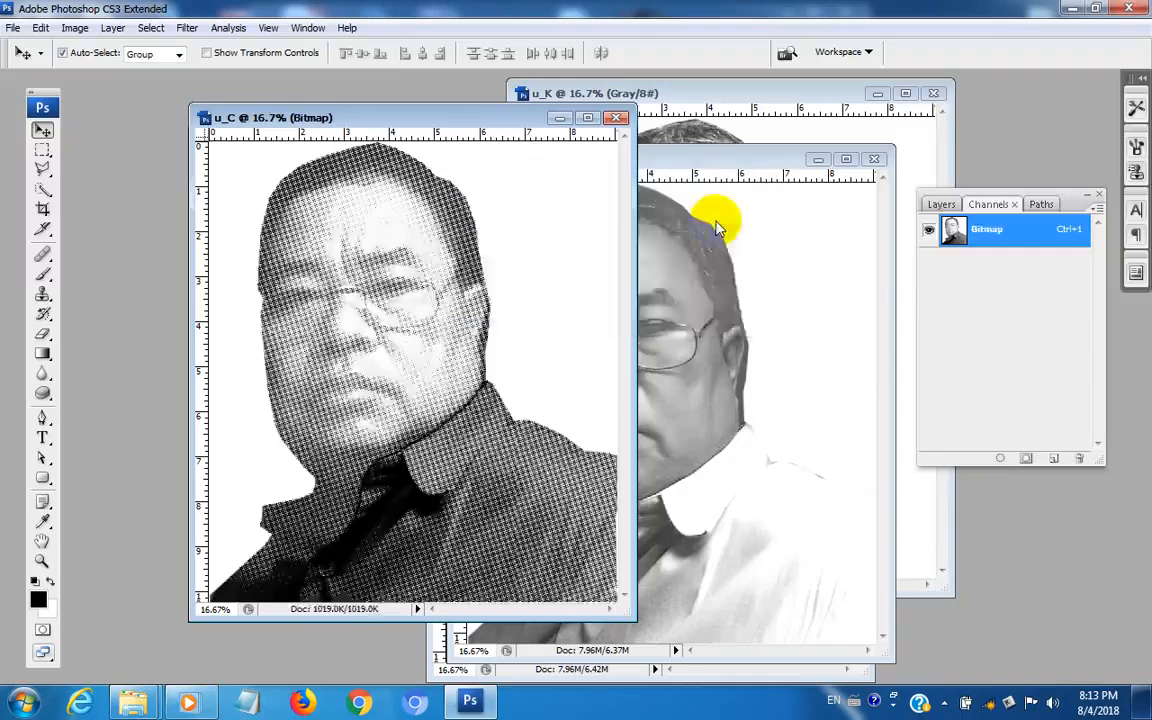
Convert the halftoned u_C document back to Grayscale mode and move its window away from the u_M document.
click(75, 28)
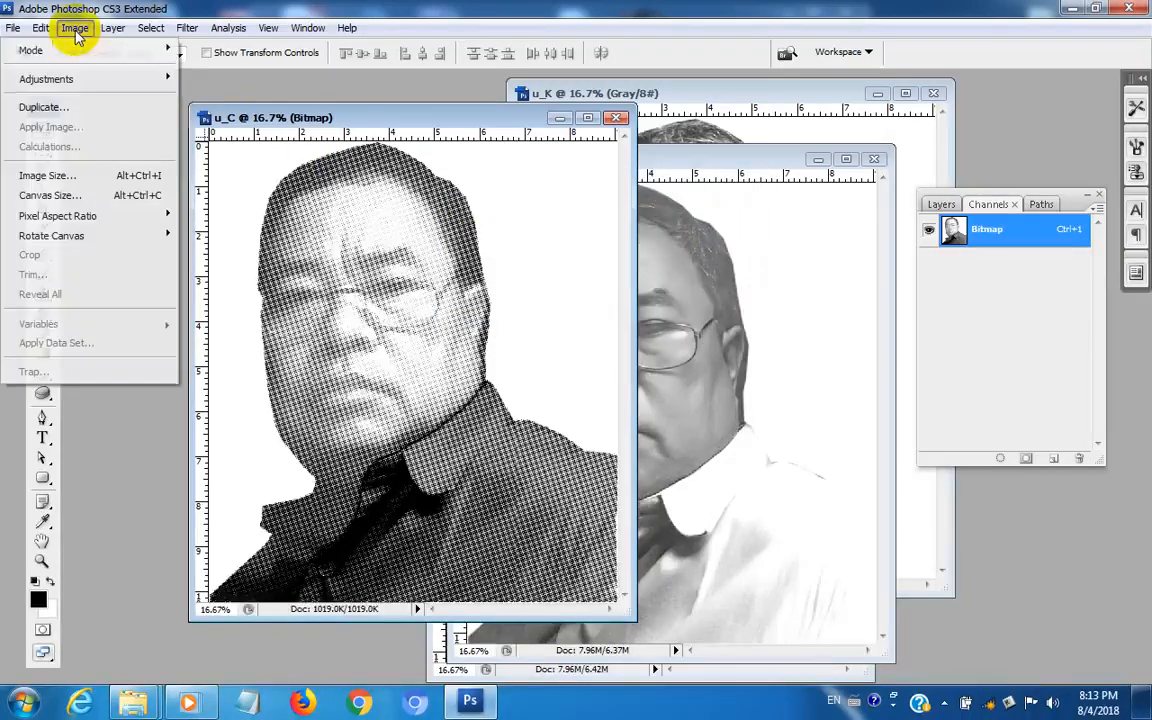
mouse_move(35, 50)
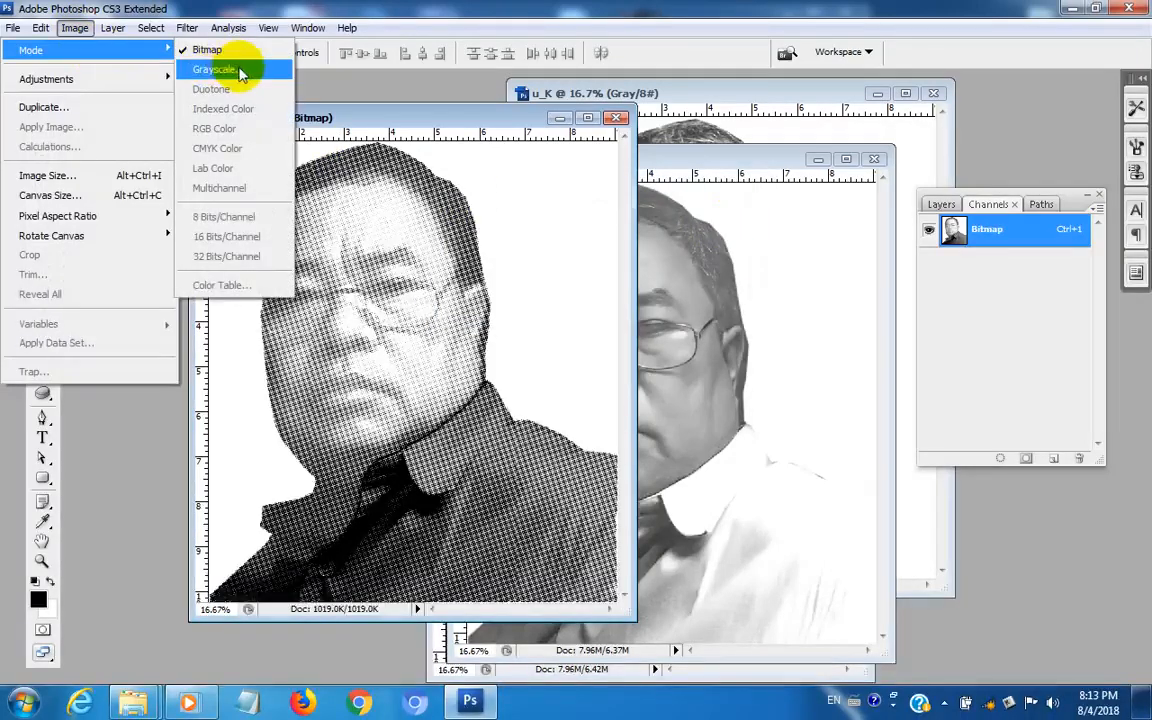
click(218, 69)
click(614, 238)
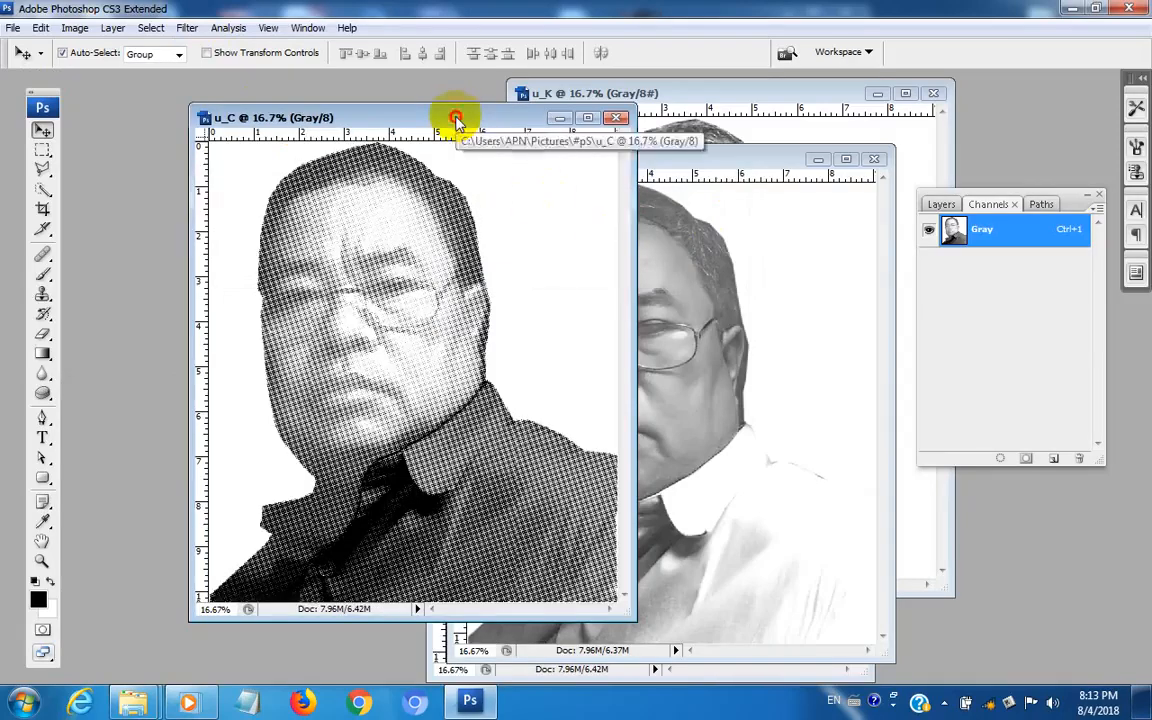
drag(455, 119, 373, 129)
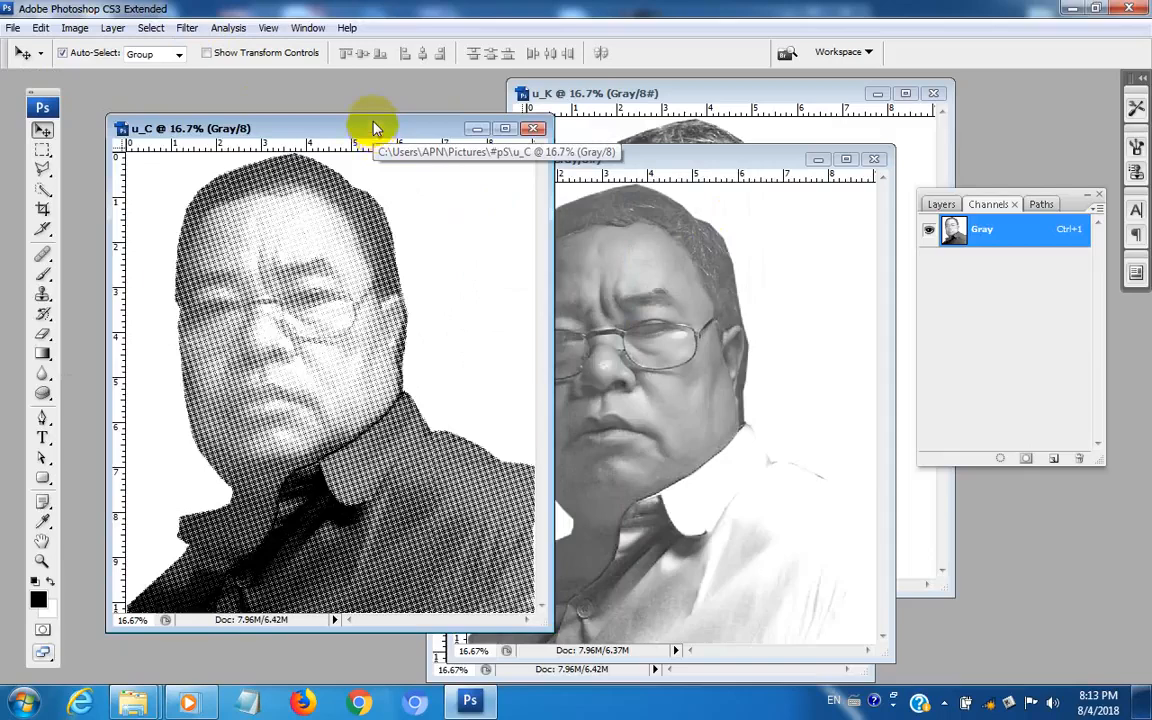
Bring the u_M document to the front and move its window clear of the u_K document.
drag(372, 120, 372, 122)
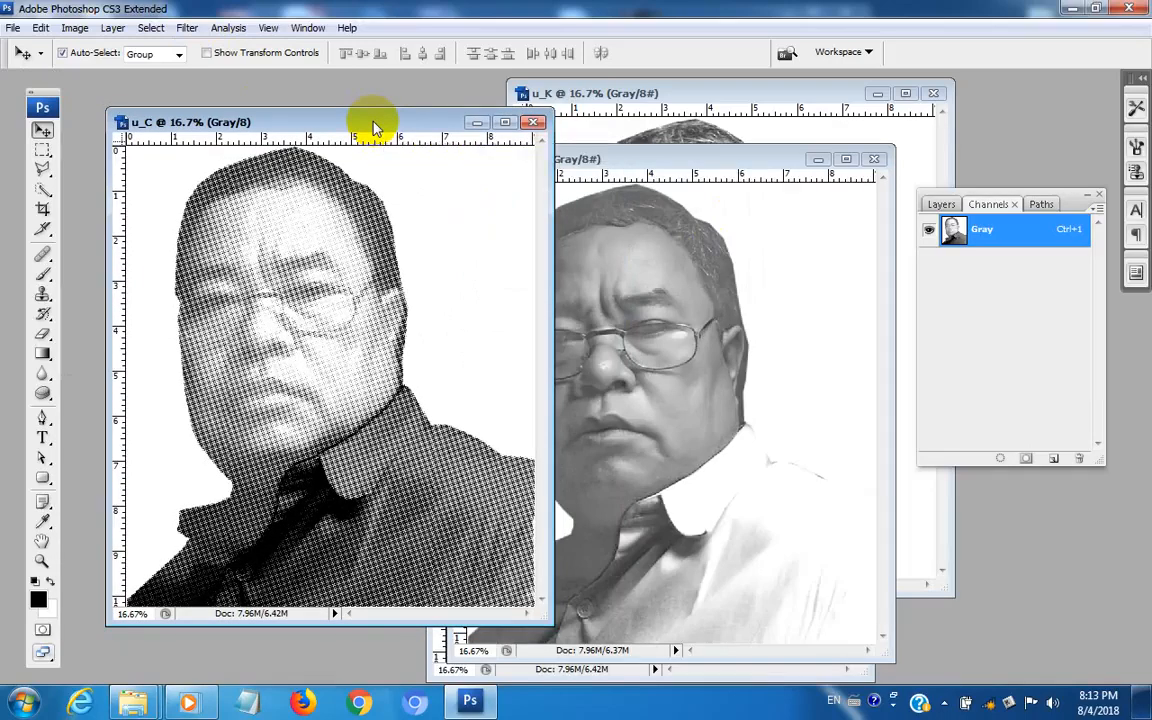
click(586, 159)
drag(610, 158, 459, 160)
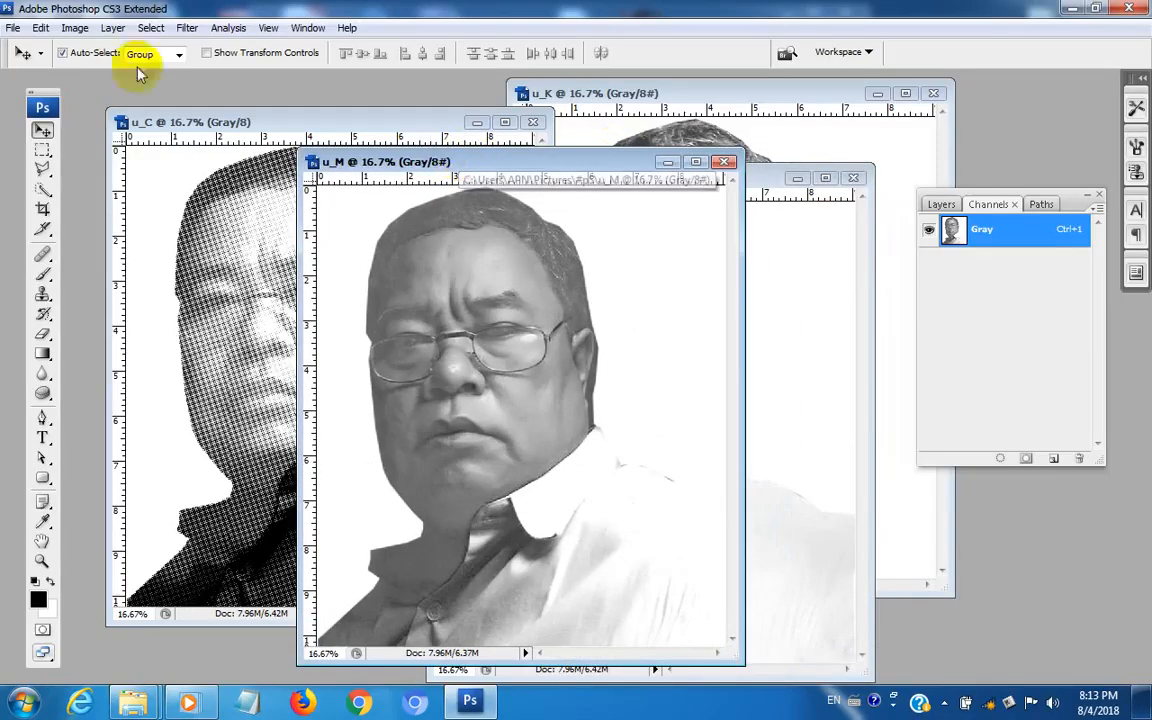
Convert u_M to Bitmap mode with a halftone screen of 30 lines/inch, a 75-degree angle and the Ellipse shape.
click(75, 27)
mouse_move(100, 56)
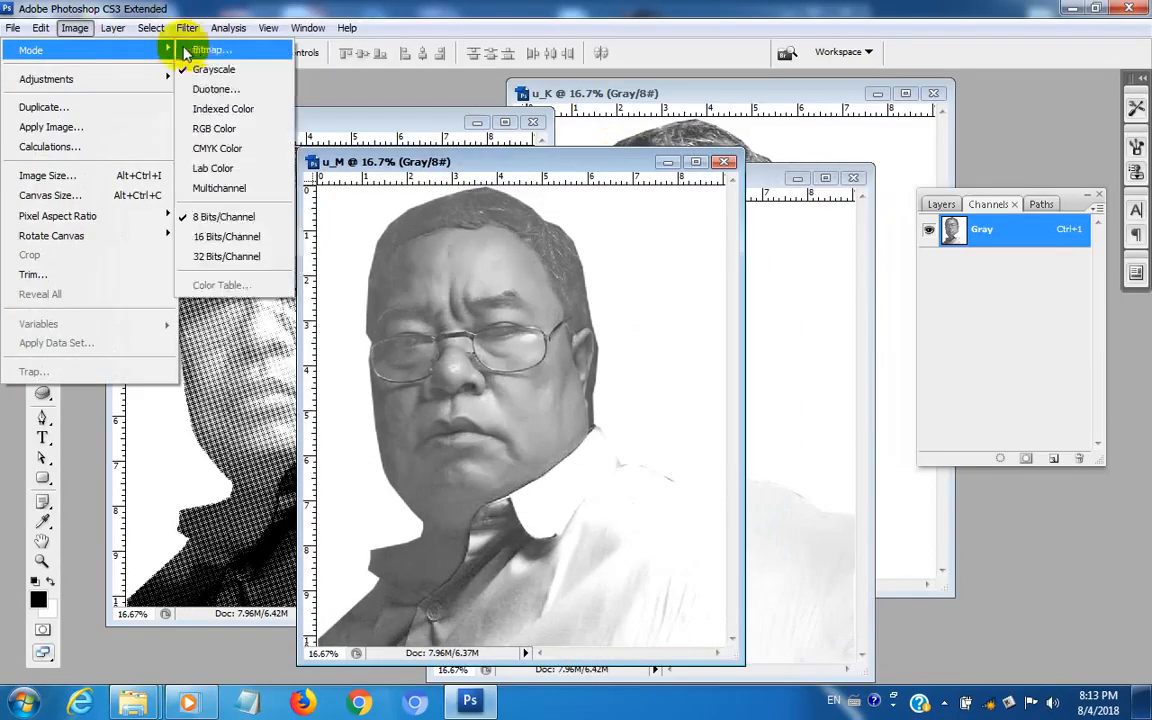
click(235, 52)
click(680, 210)
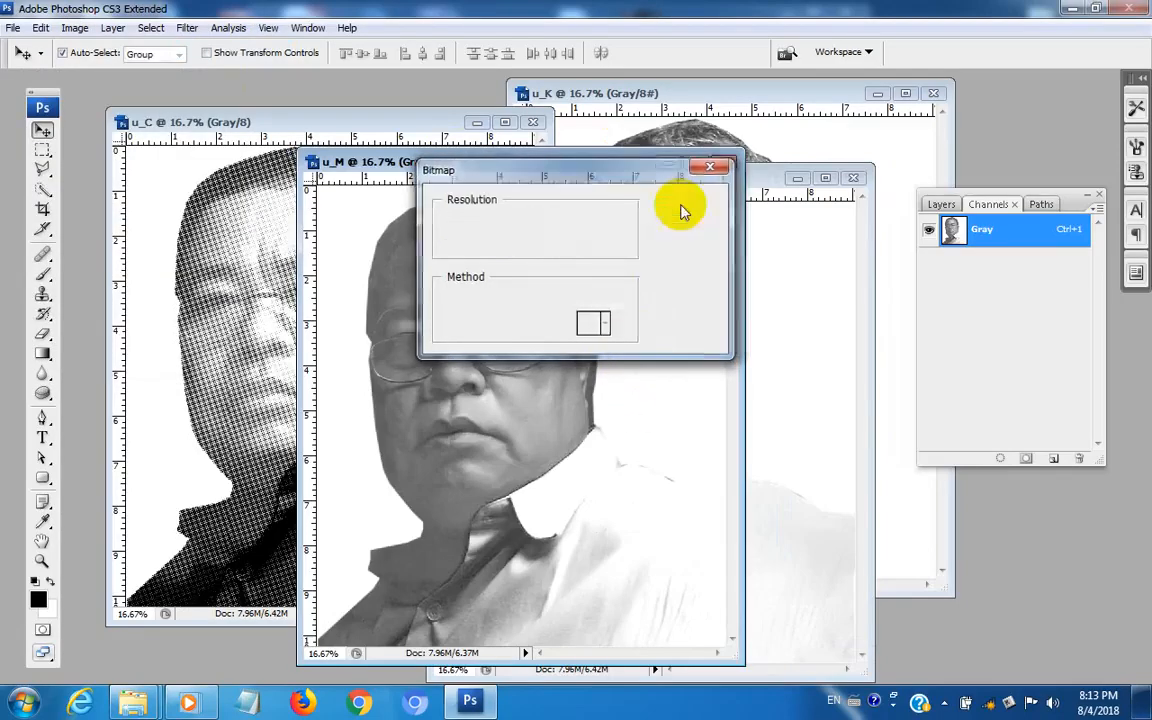
click(474, 236)
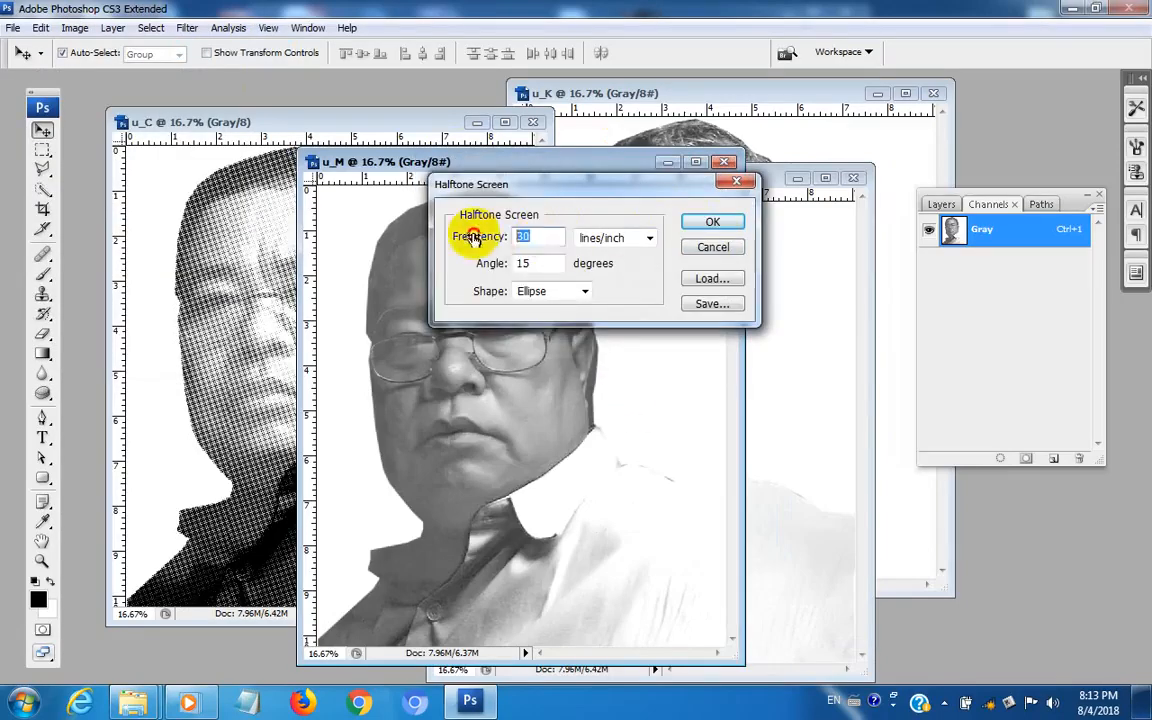
click(468, 264)
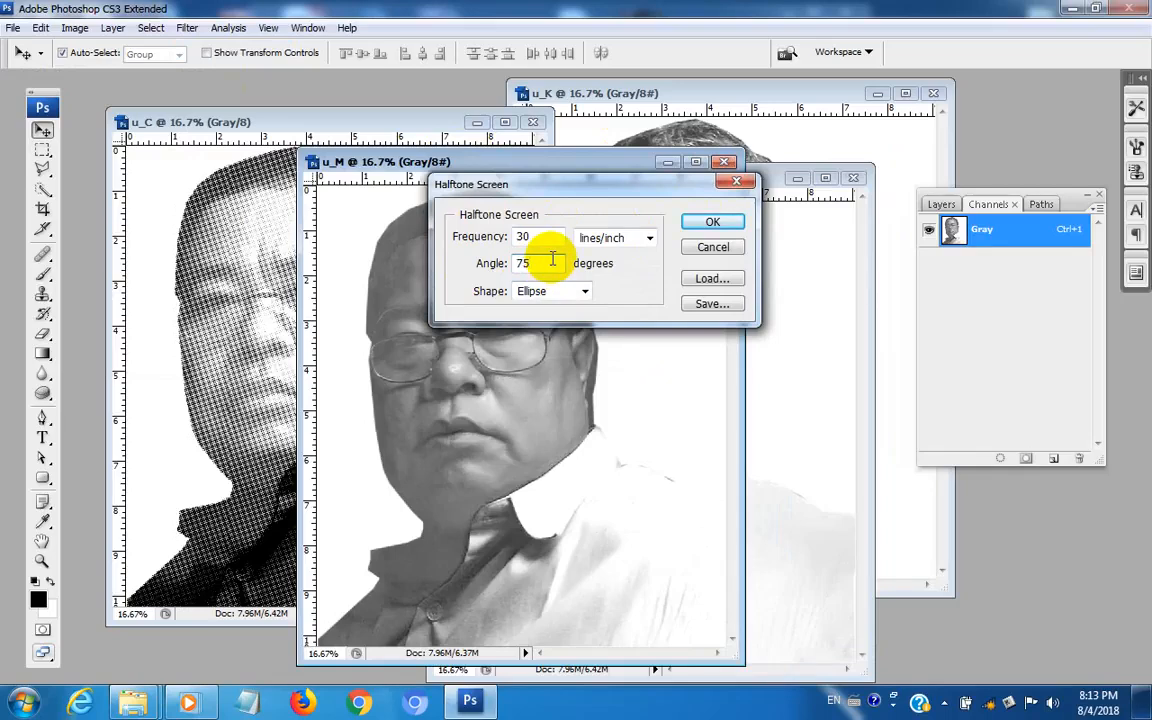
click(710, 223)
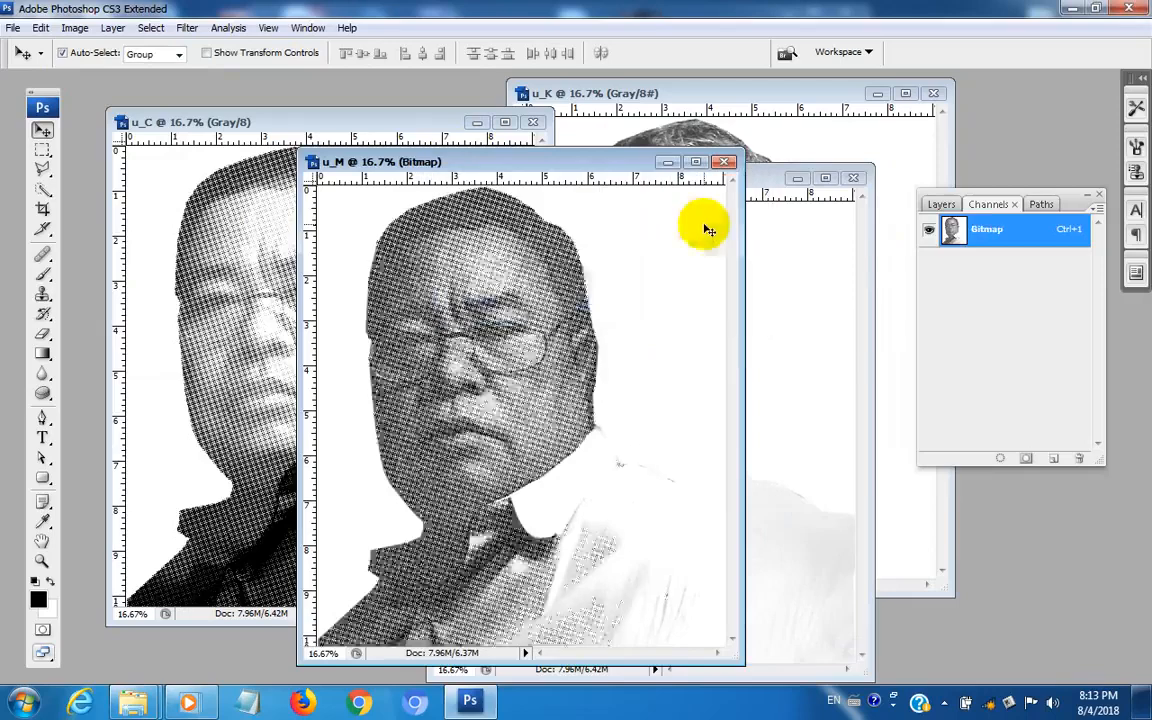
Convert the halftoned u_M document back to Grayscale with size ratio 1 and move its window over u_C.
click(75, 27)
mouse_move(103, 48)
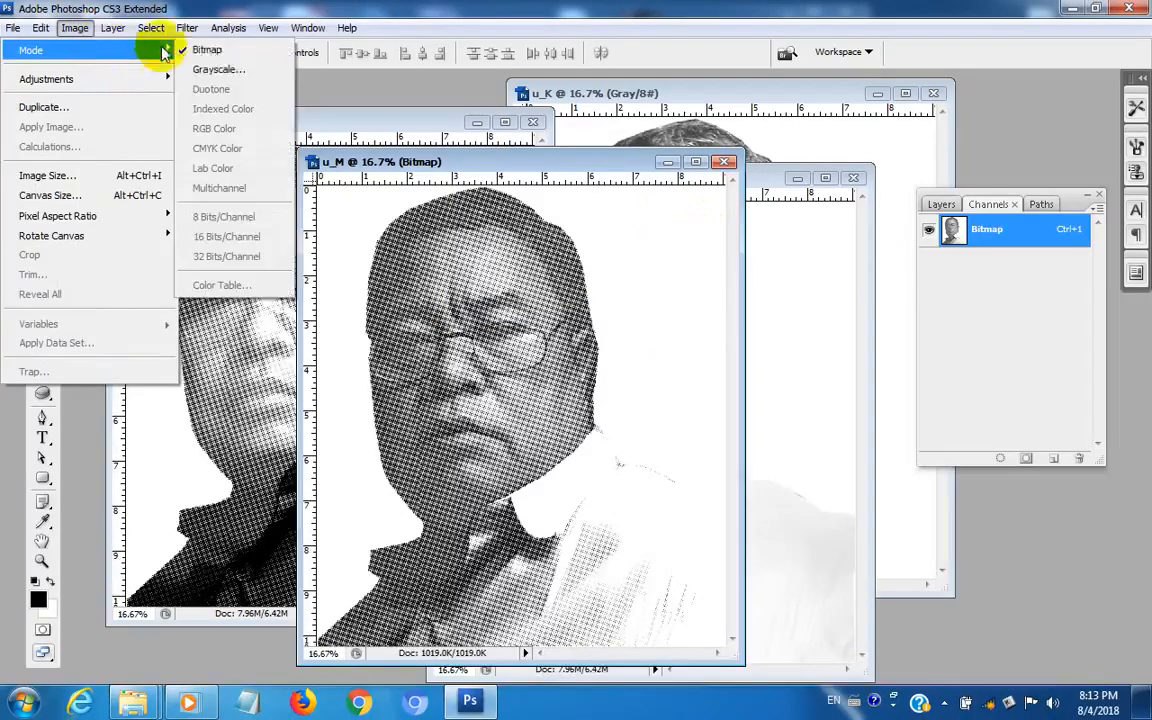
click(224, 69)
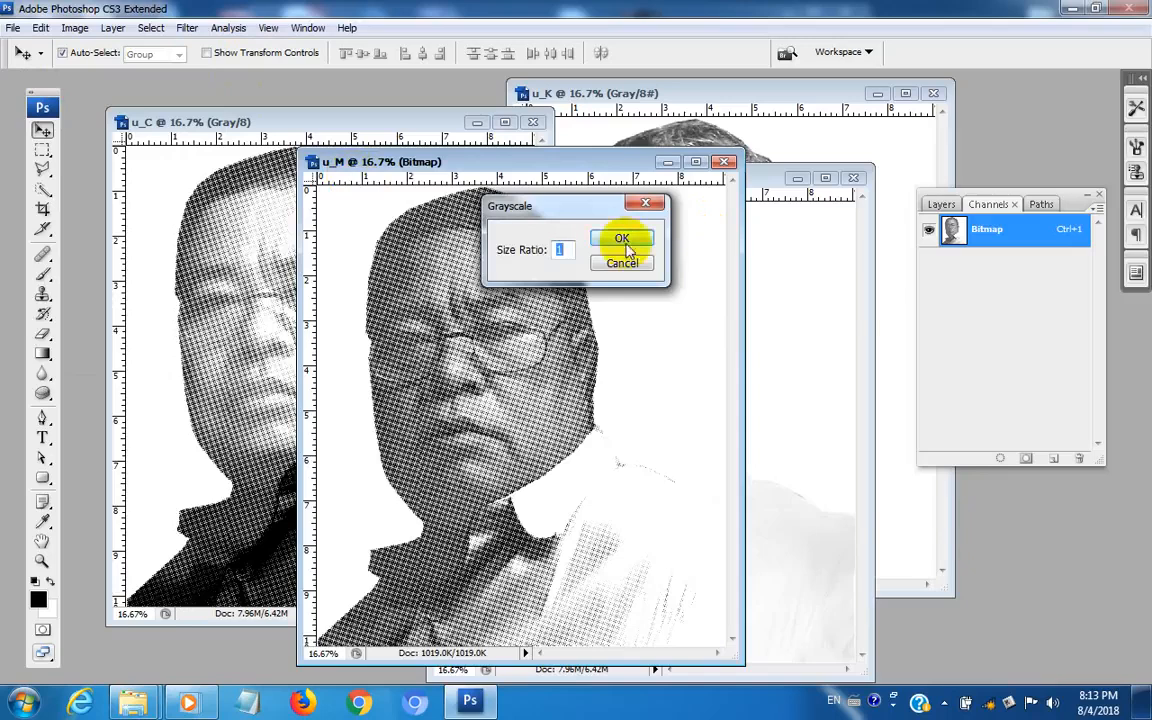
click(627, 250)
drag(575, 165, 416, 192)
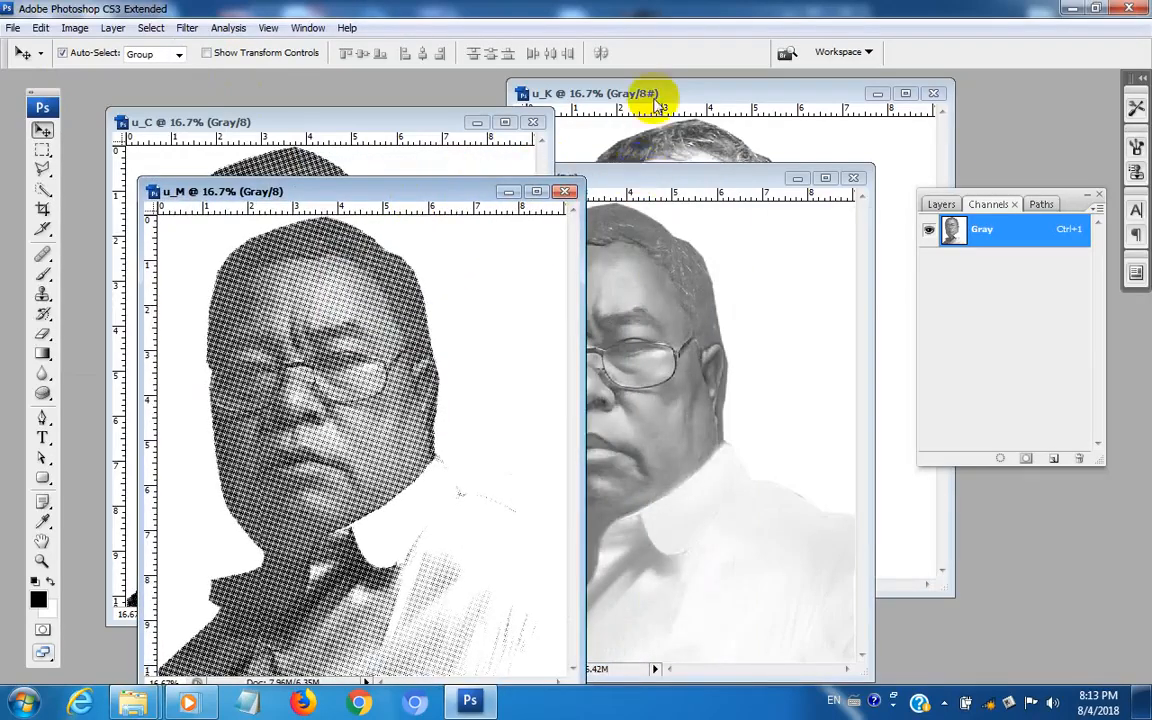
Bring the u_Y document to the front as a floating window between u_M and u_K.
click(669, 176)
drag(673, 178, 566, 145)
double_click(566, 145)
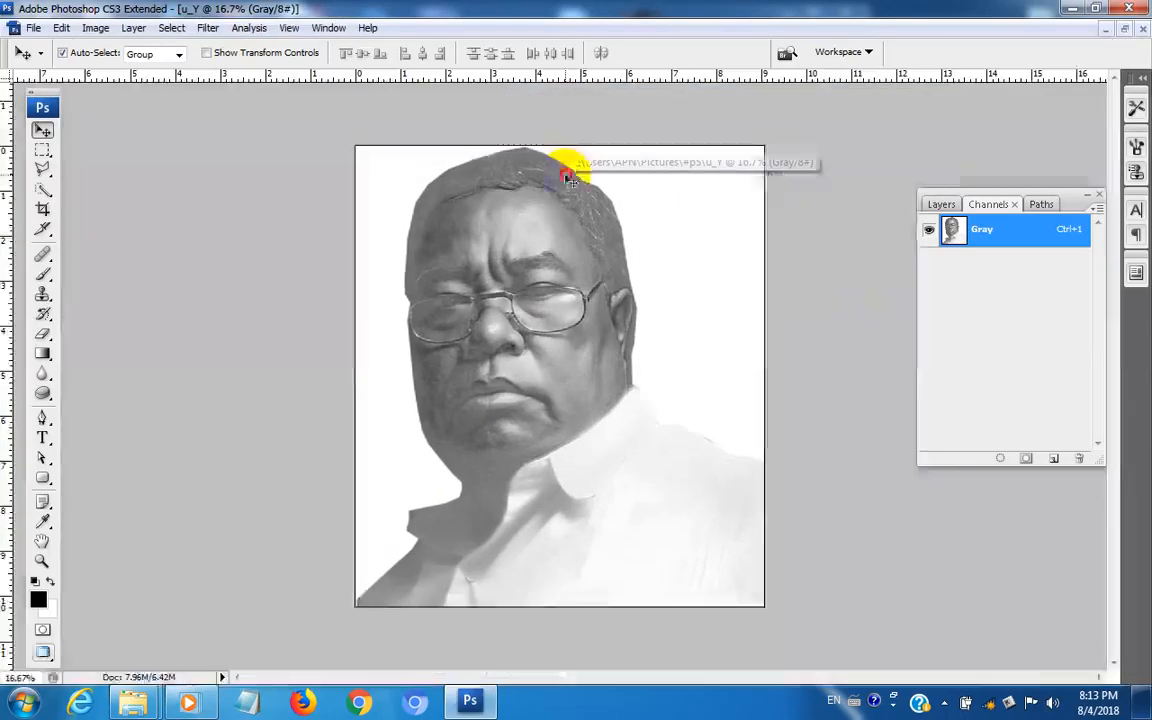
click(1124, 31)
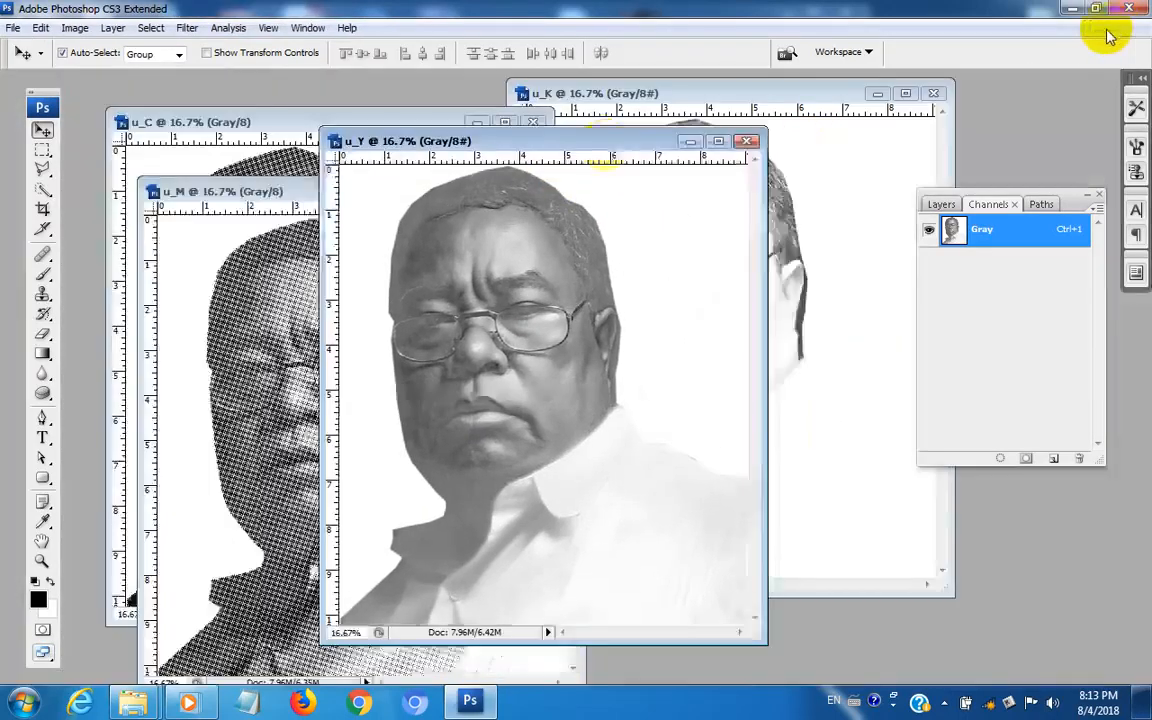
Convert u_Y to Bitmap mode with a halftone screen of 30 lines/inch, a 0-degree angle and the Ellipse shape.
click(76, 29)
mouse_move(60, 50)
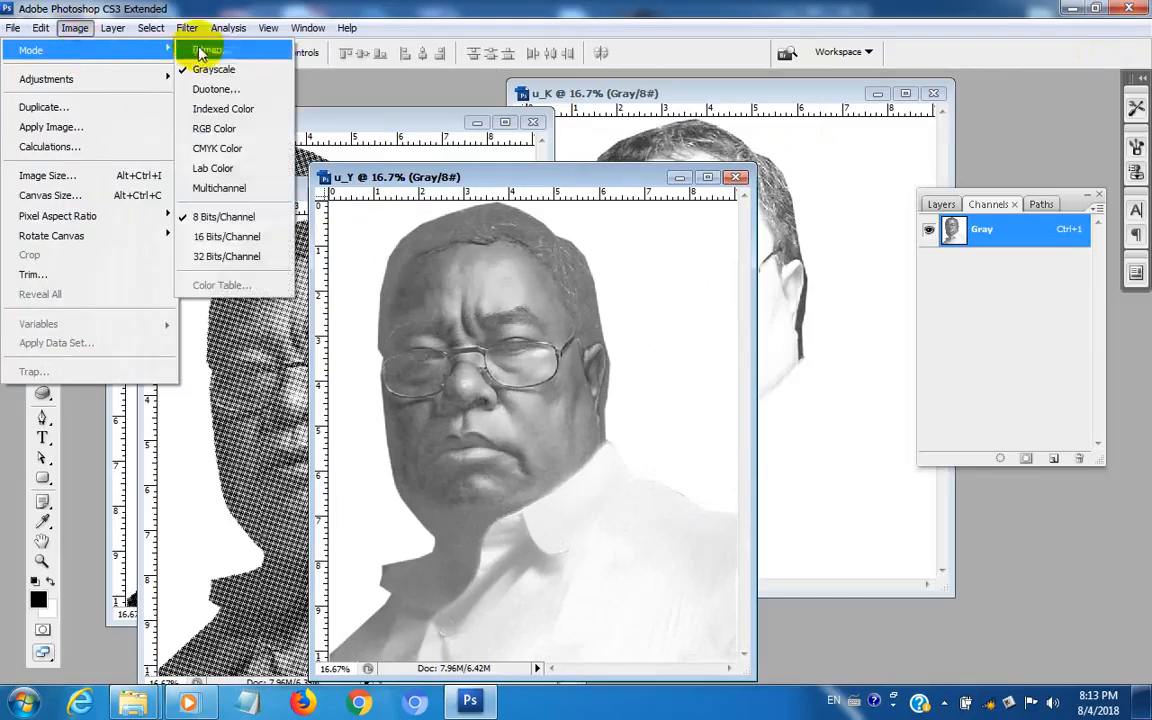
click(215, 49)
click(684, 208)
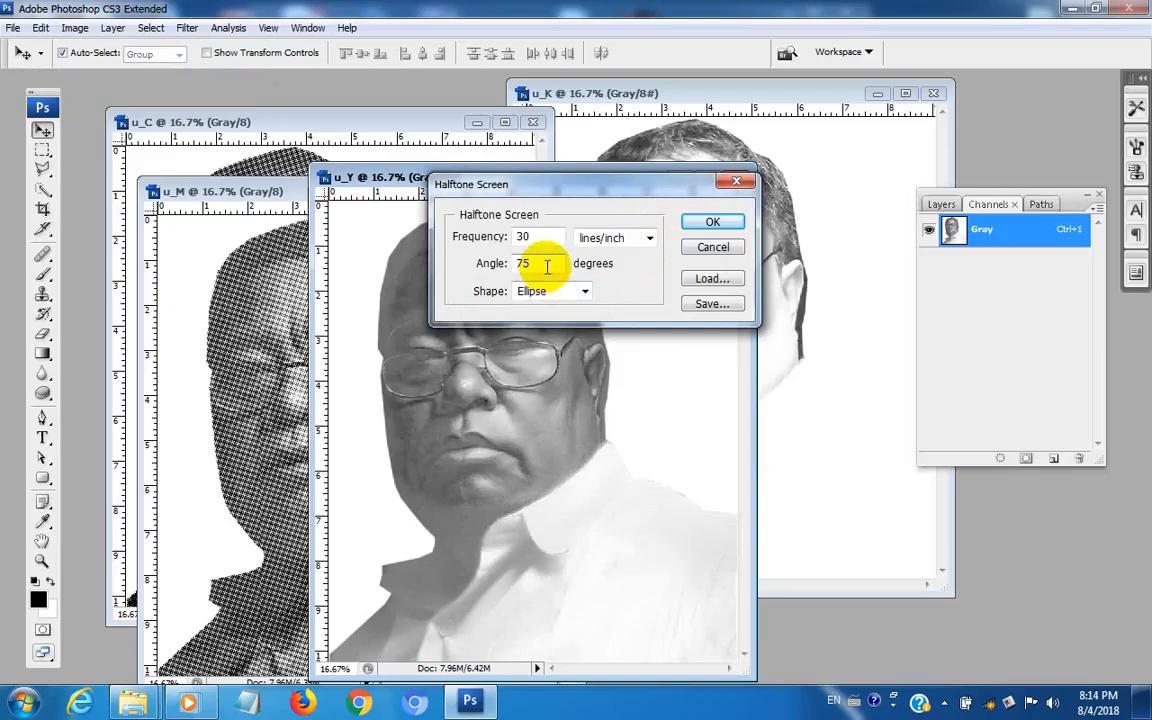
drag(546, 266, 460, 255)
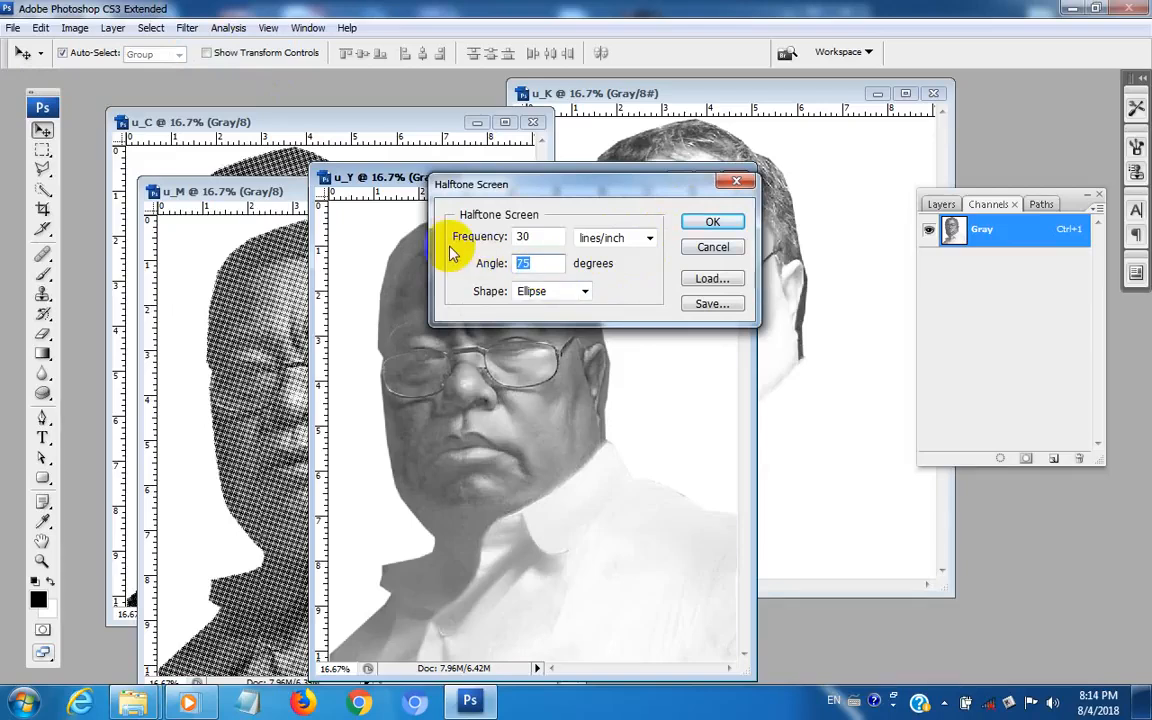
click(534, 268)
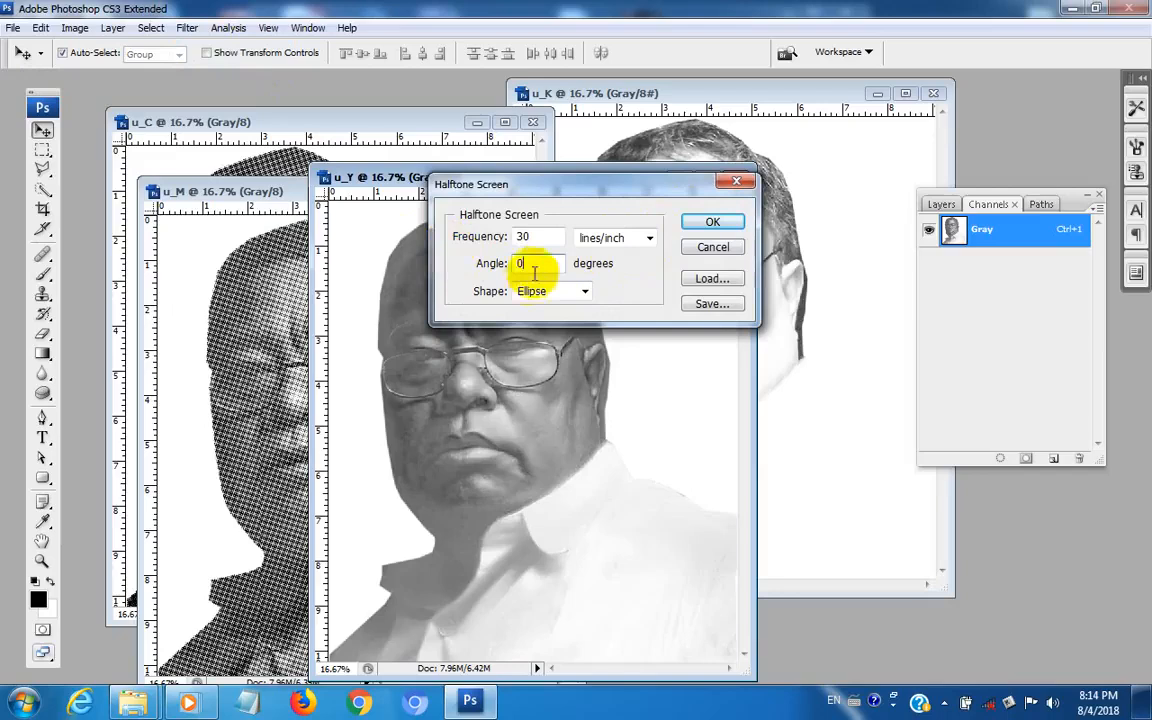
click(710, 223)
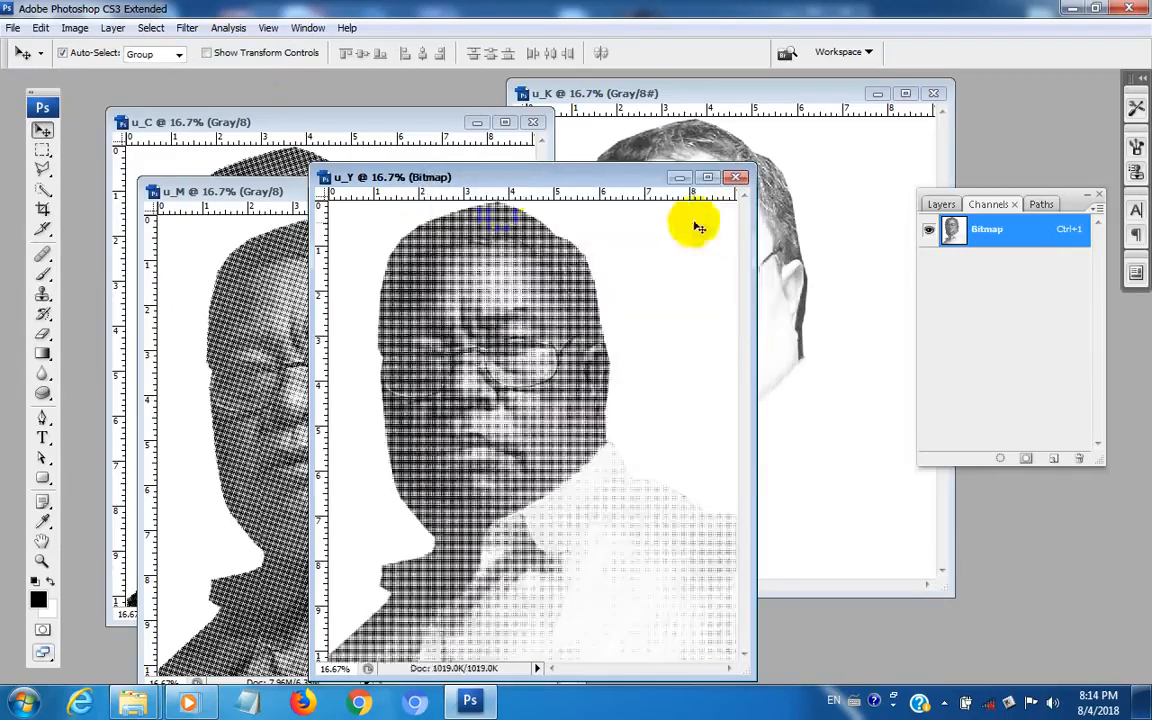
Convert the halftoned u_Y document back to Grayscale mode with a size ratio of 1.
click(74, 28)
mouse_move(82, 49)
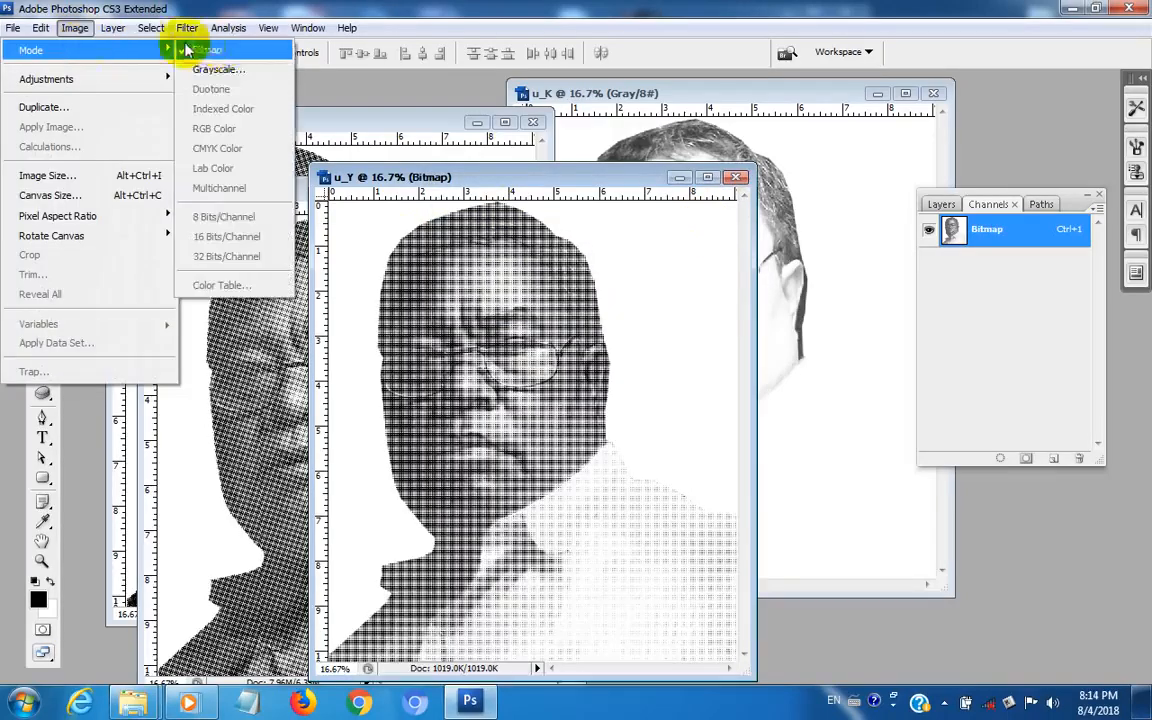
click(224, 72)
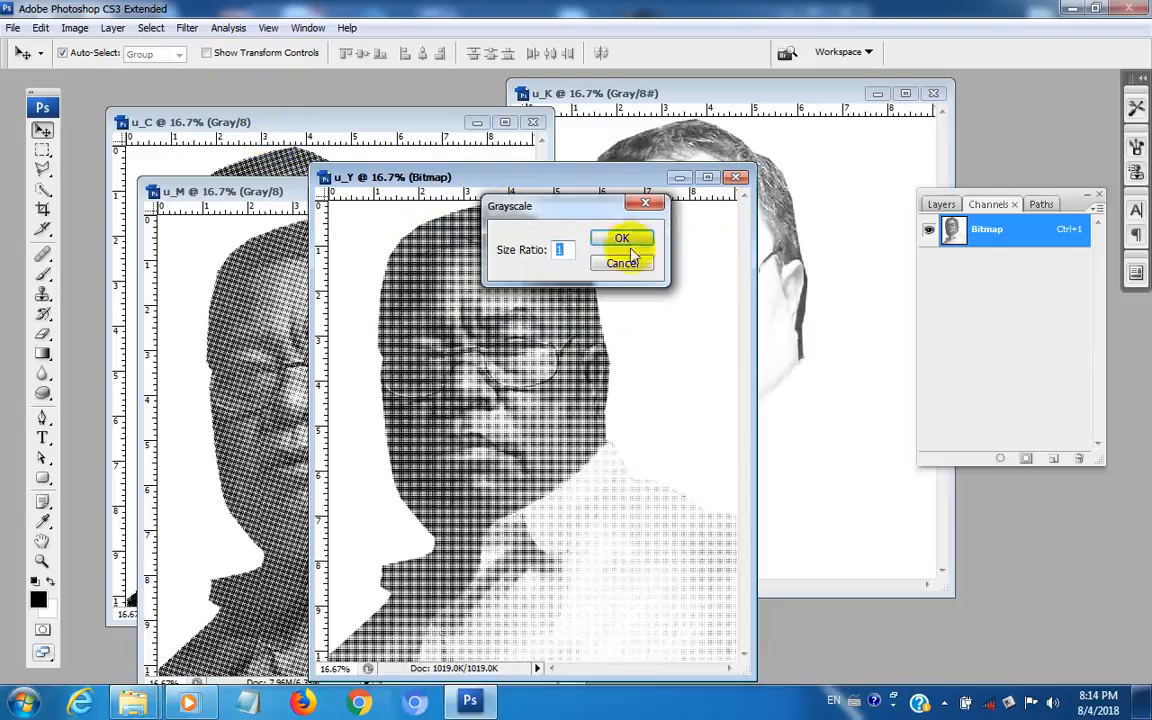
click(627, 239)
Bring u_K forward and convert it to a Bitmap halftone screen with 30 lines/inch, a 45-degree angle and the Ellipse shape.
click(722, 97)
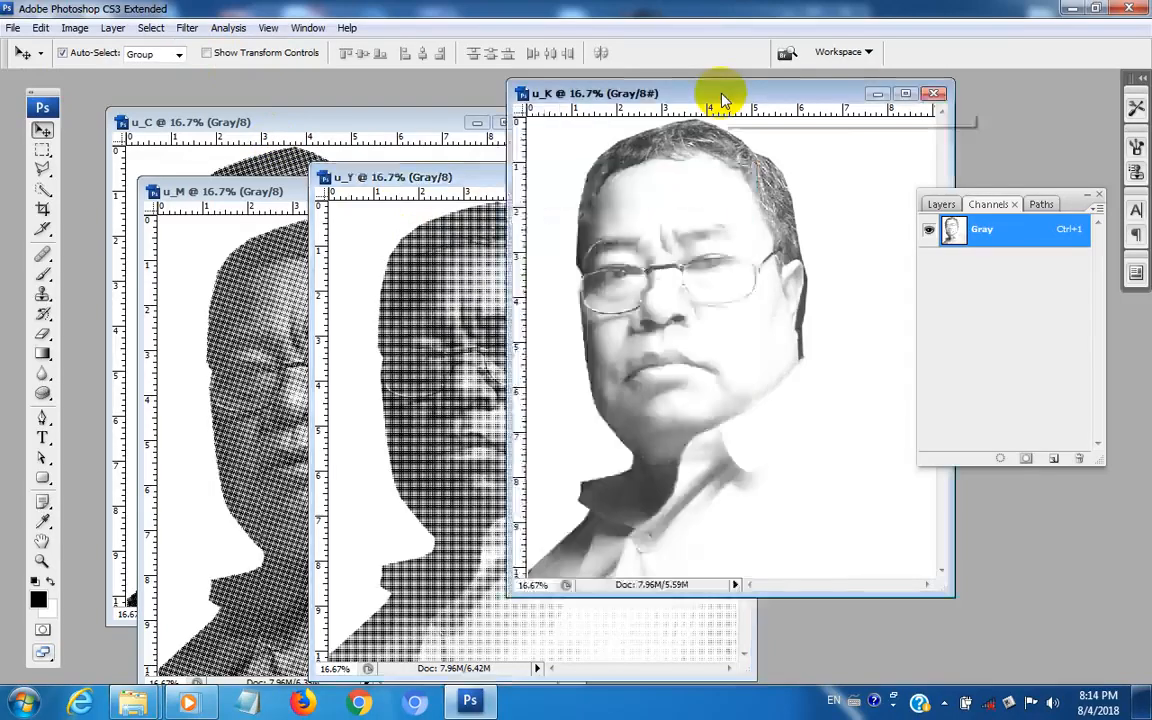
drag(724, 100, 594, 124)
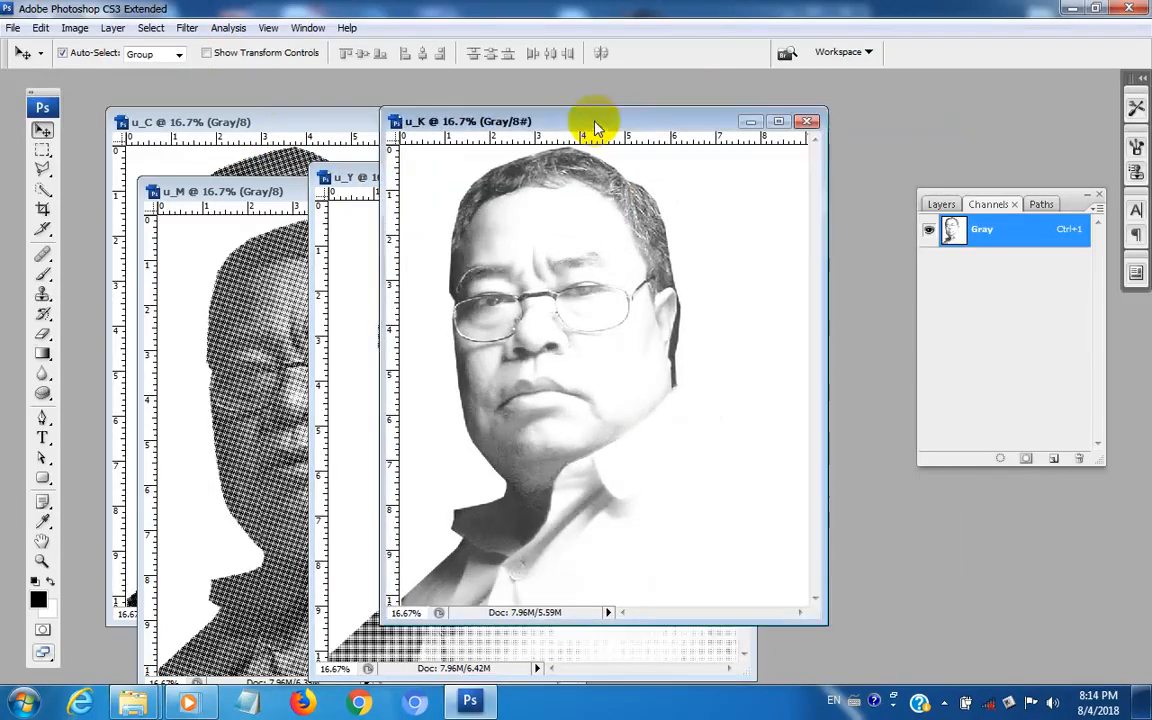
click(75, 28)
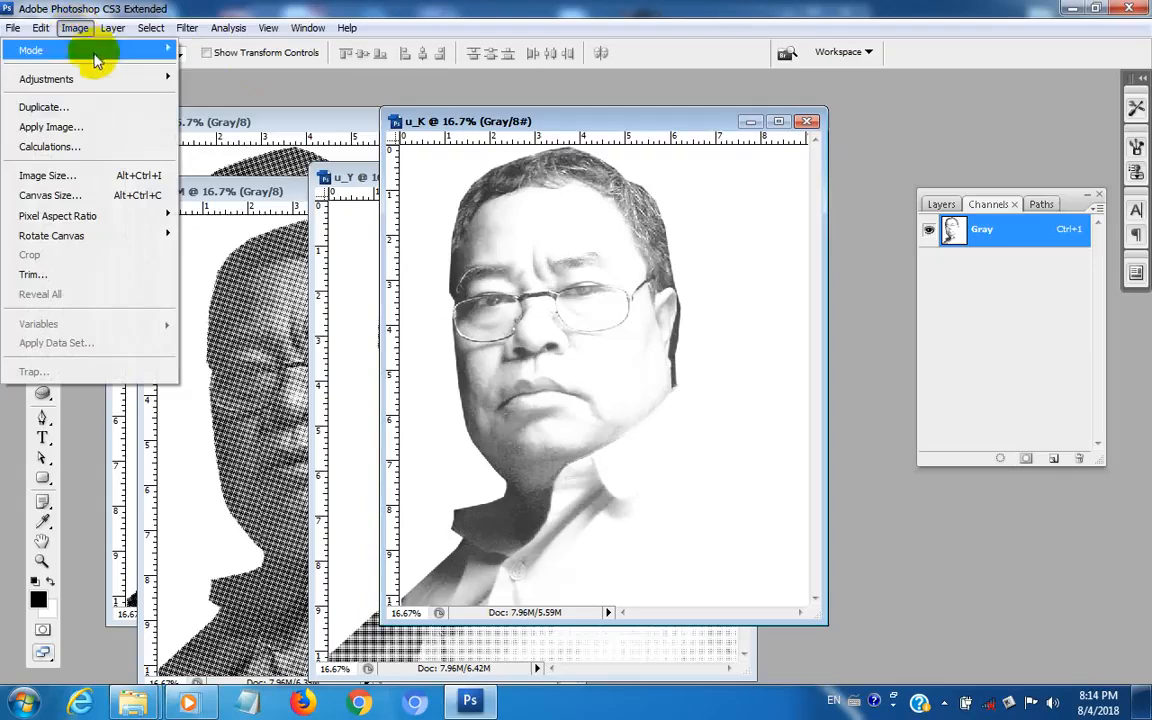
mouse_move(159, 49)
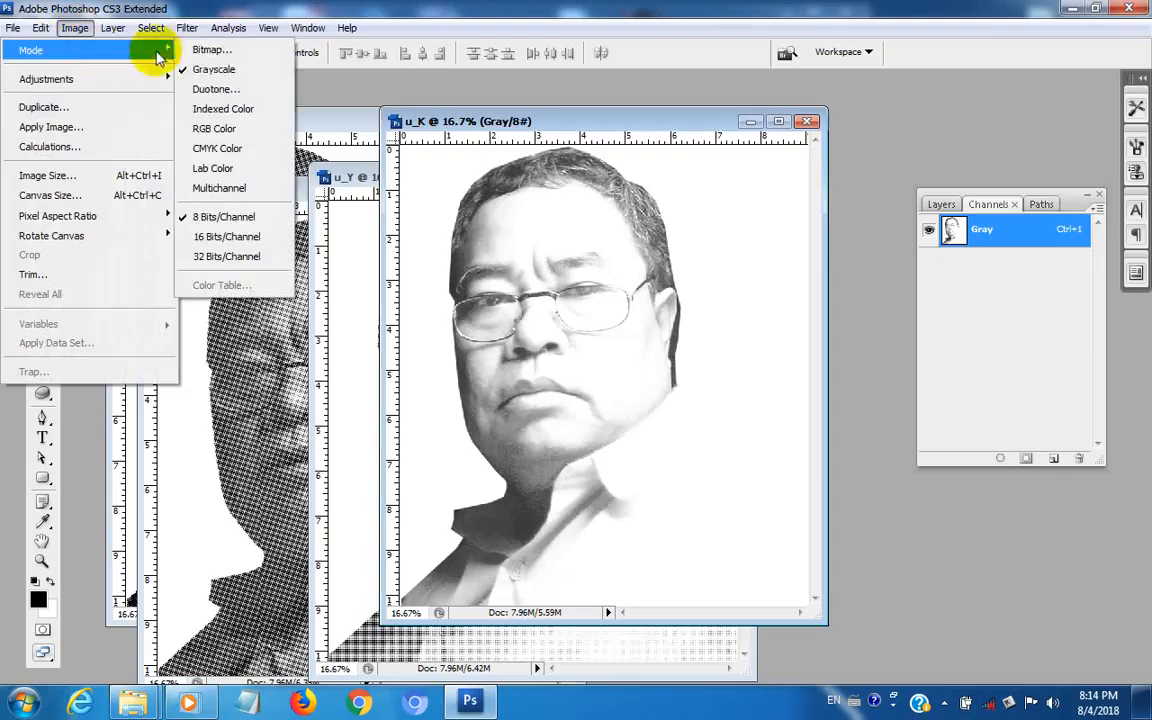
click(228, 50)
click(690, 206)
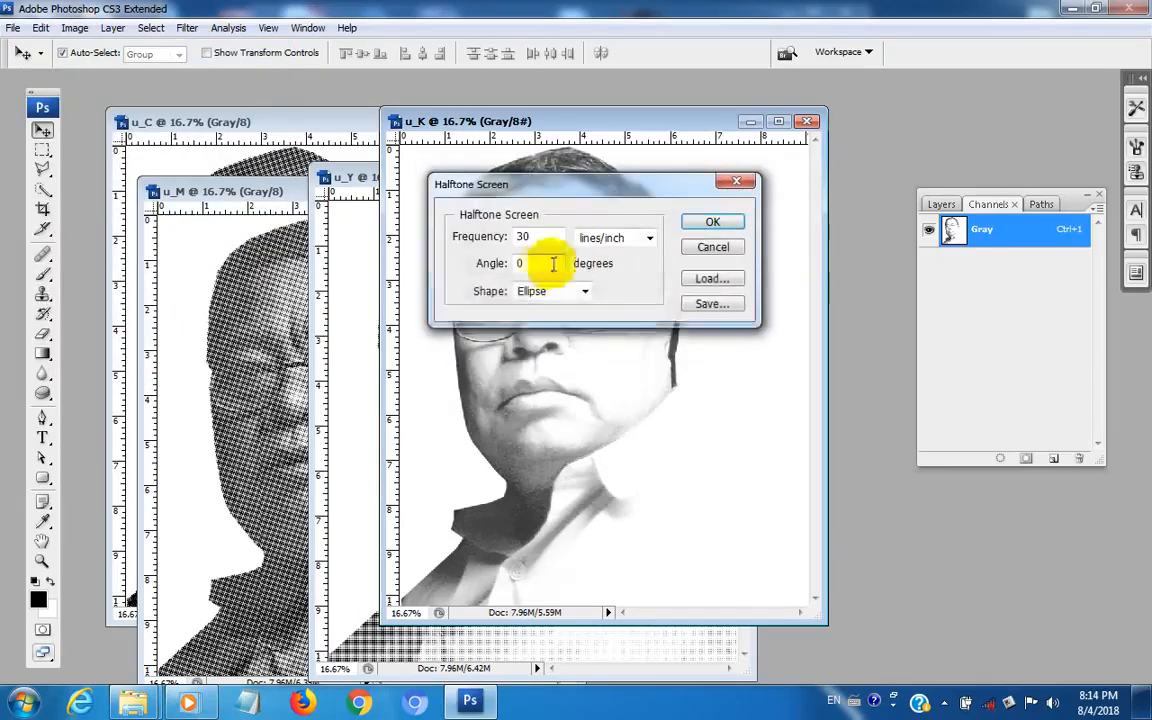
drag(553, 263, 426, 268)
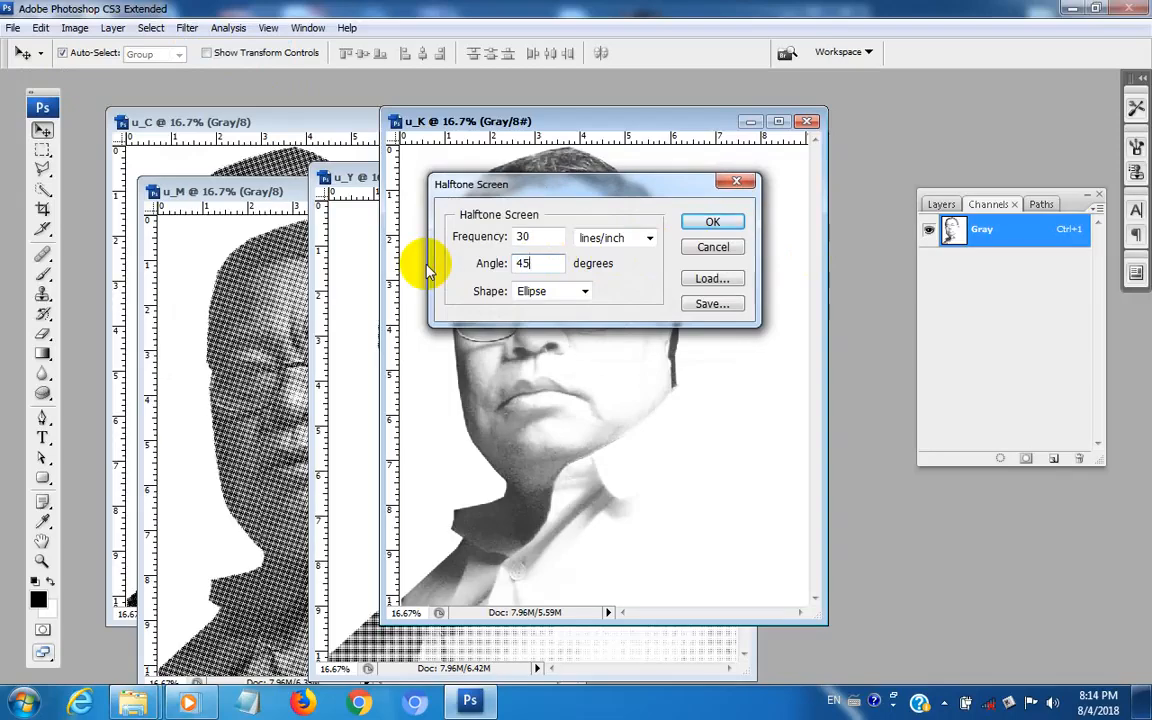
click(728, 224)
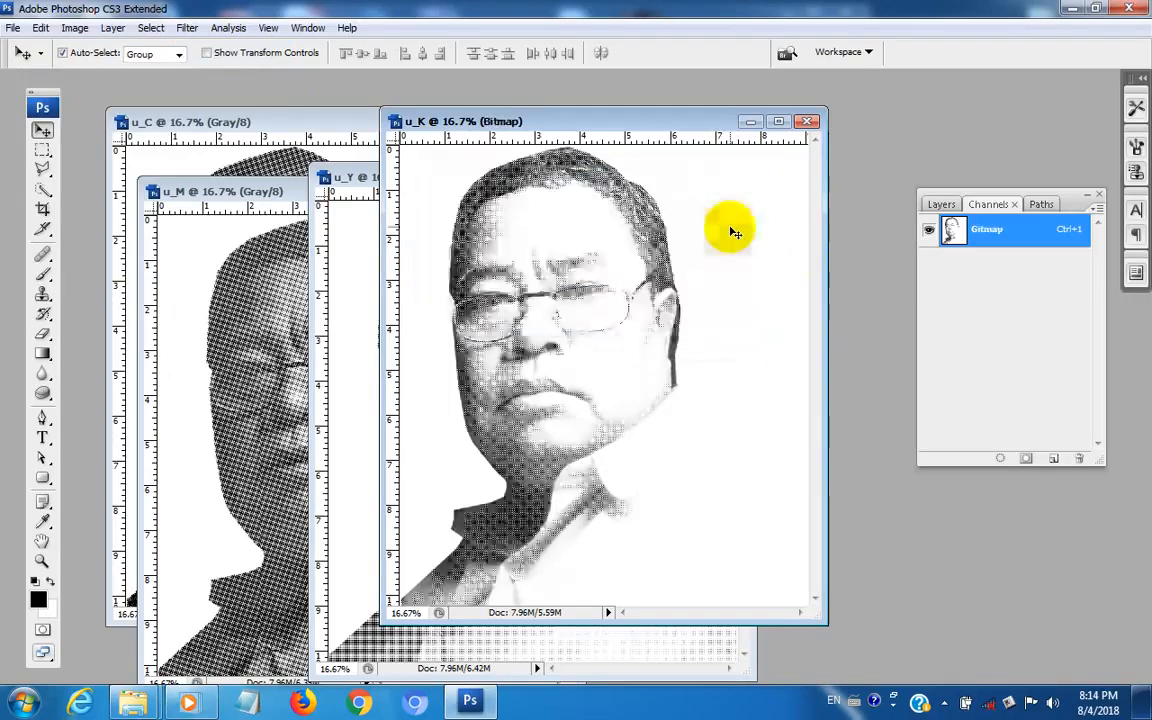
Convert the halftoned u_K document back to Grayscale mode with a size ratio of 1.
click(75, 28)
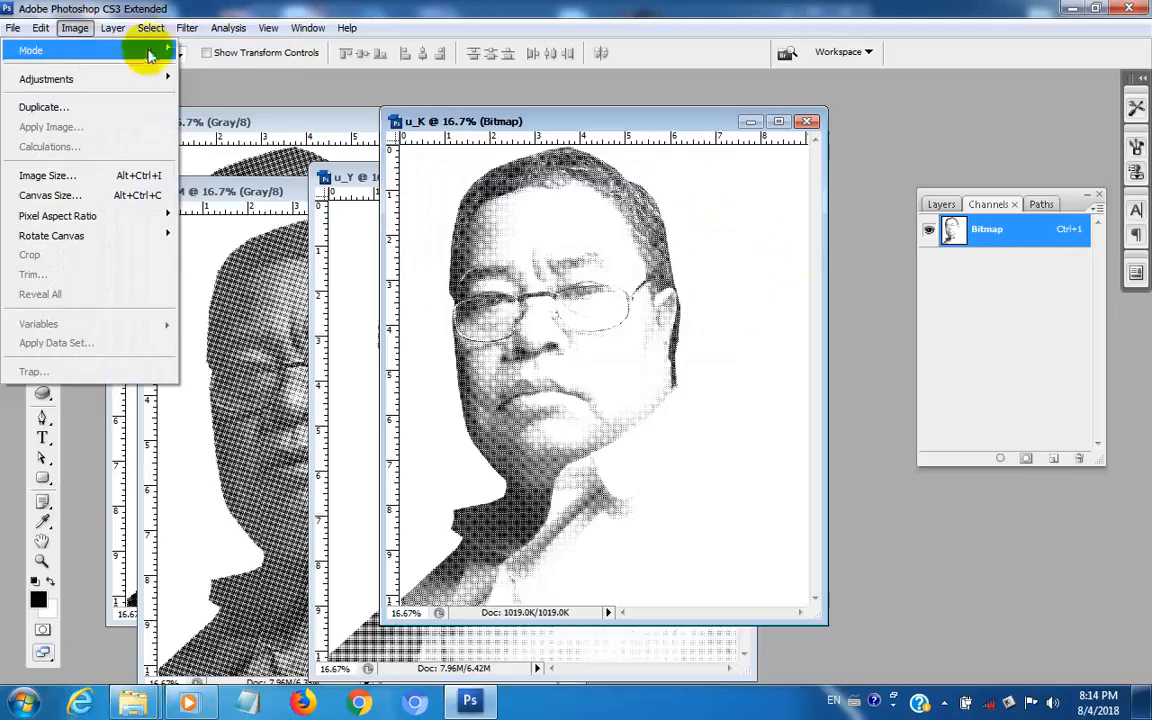
mouse_move(155, 50)
click(218, 69)
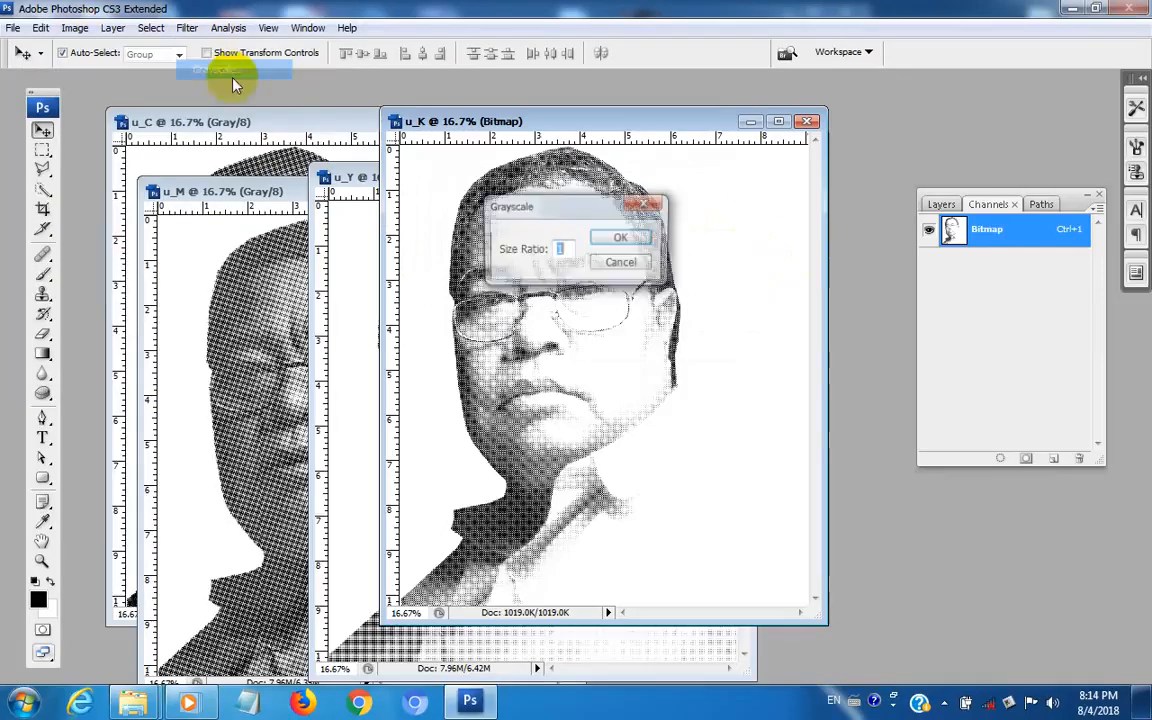
click(622, 240)
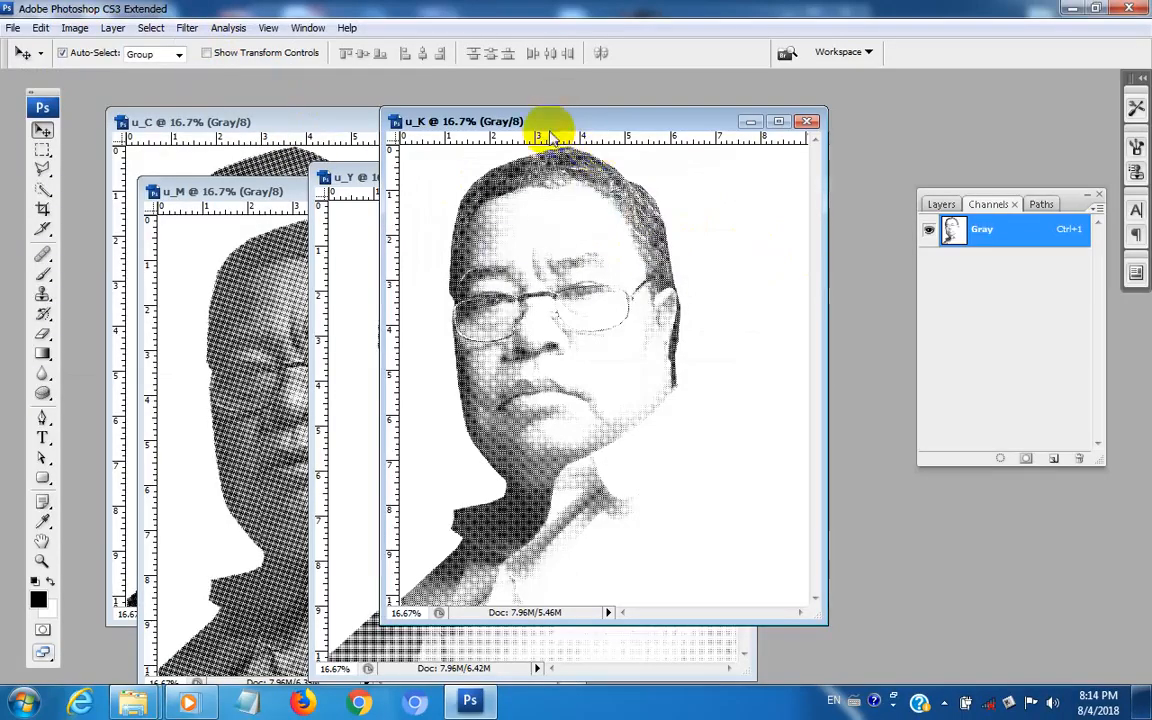
Spread the u_K and u_C windows side by side and move the floating Channels palette clear of them.
click(597, 123)
drag(597, 123, 597, 123)
click(403, 122)
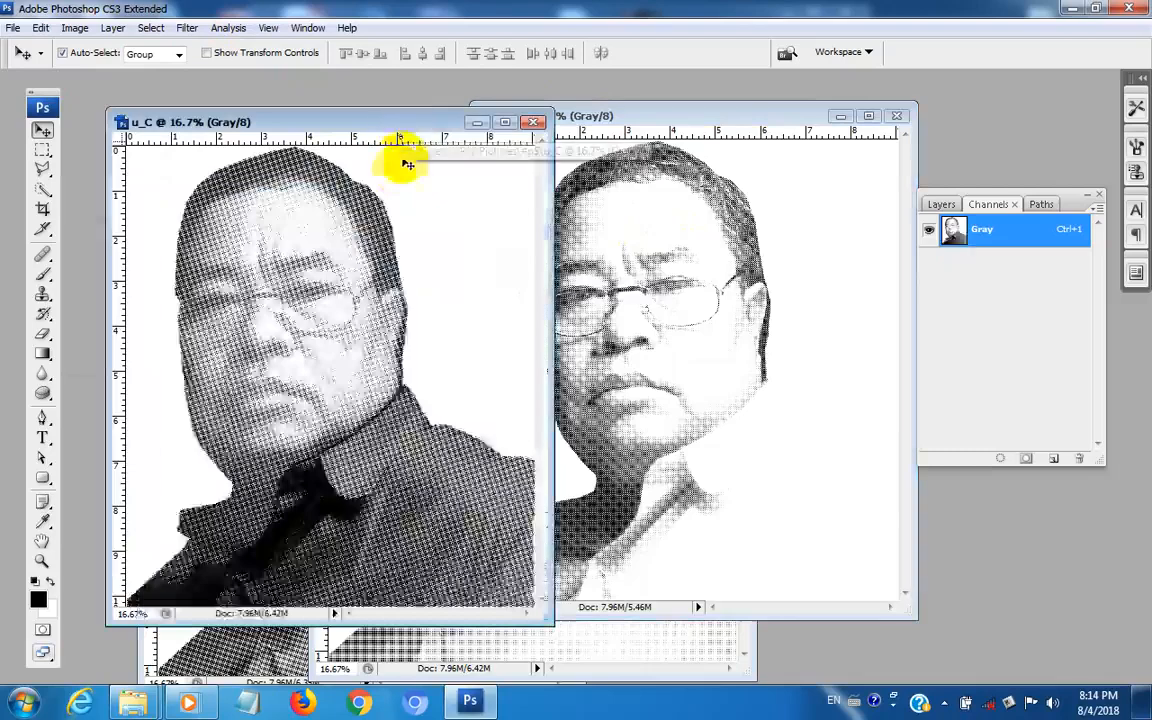
drag(412, 128, 336, 104)
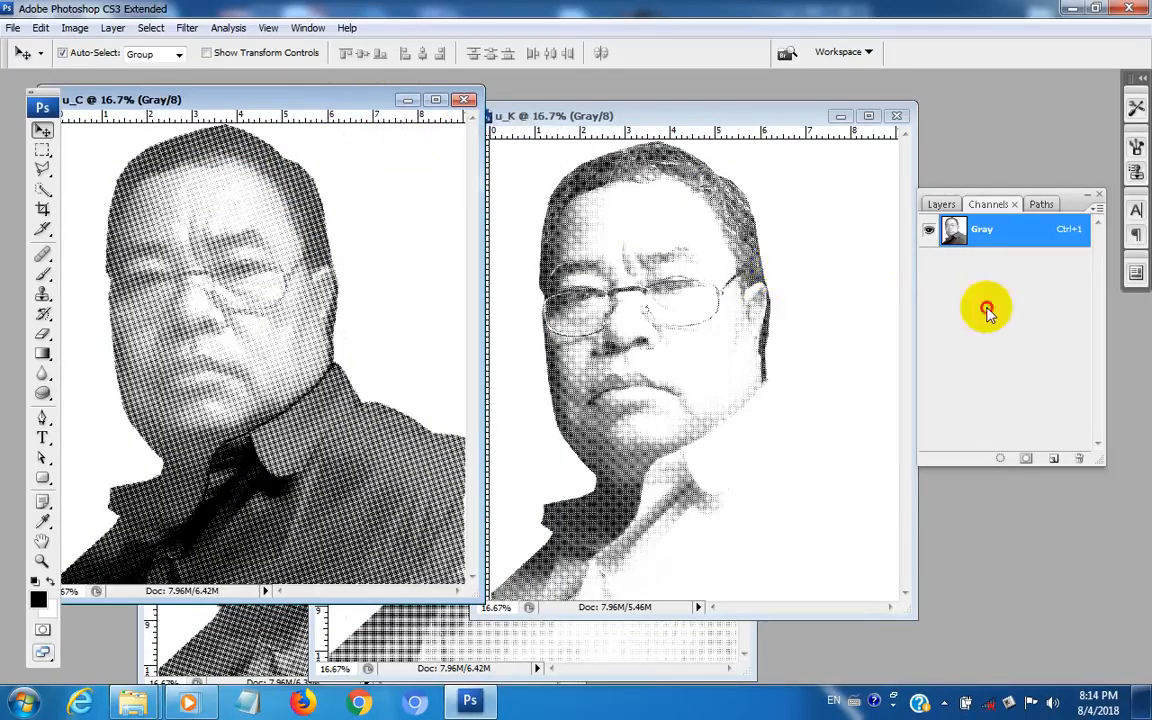
drag(1068, 201, 1079, 152)
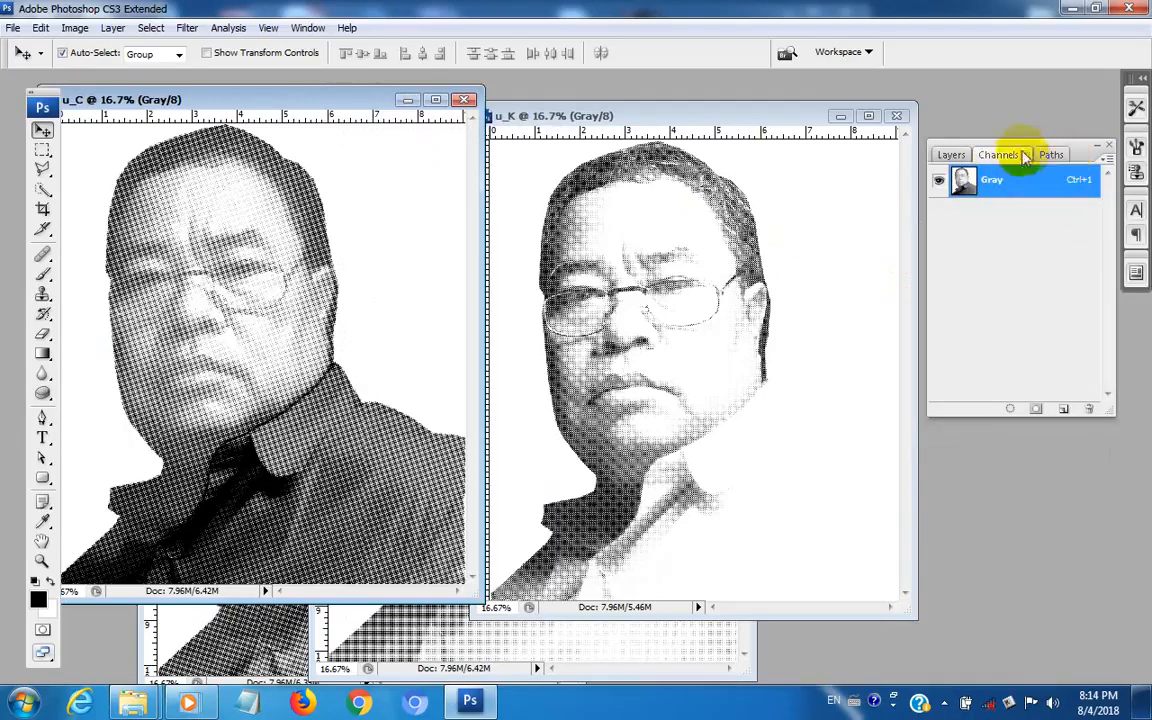
Start merging the halftoned grayscale documents with the mode set to CMYK Color and 4 channels.
click(1106, 161)
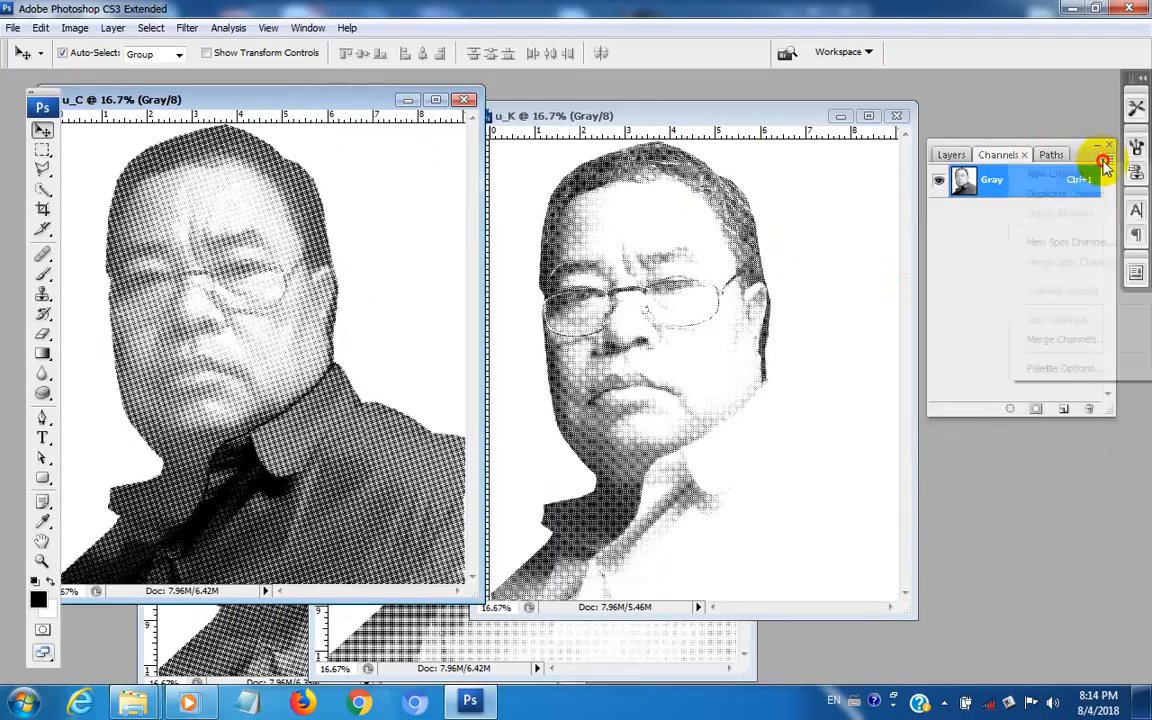
click(1083, 343)
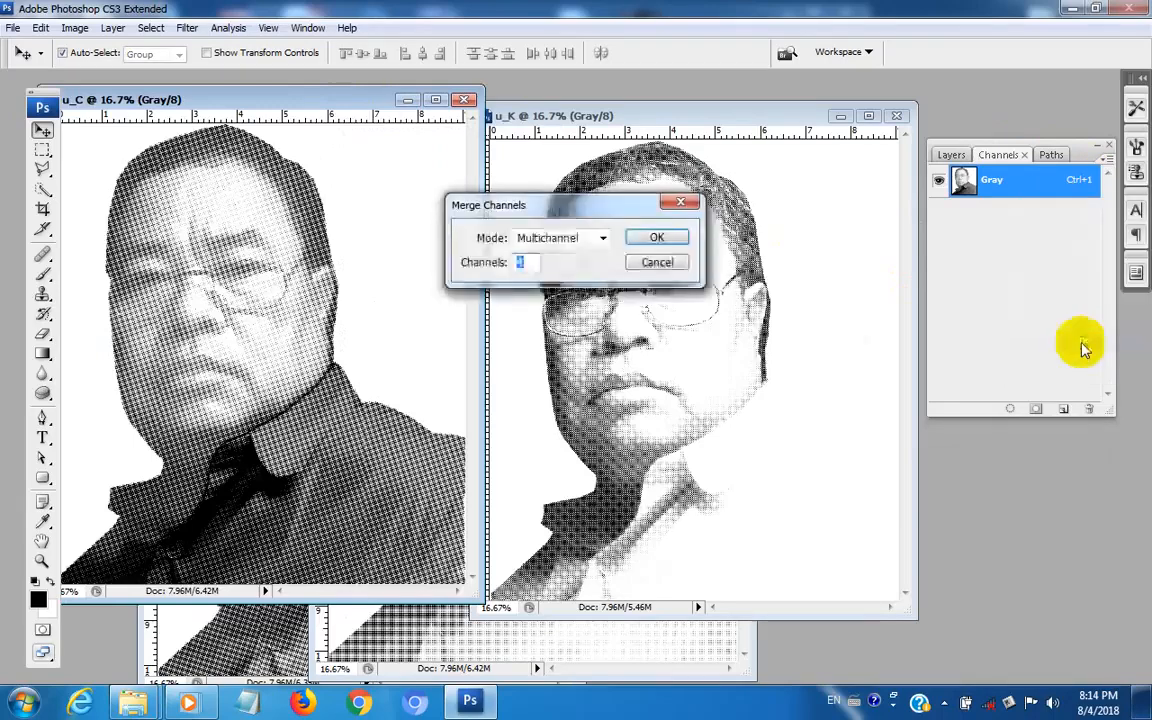
drag(572, 203, 684, 186)
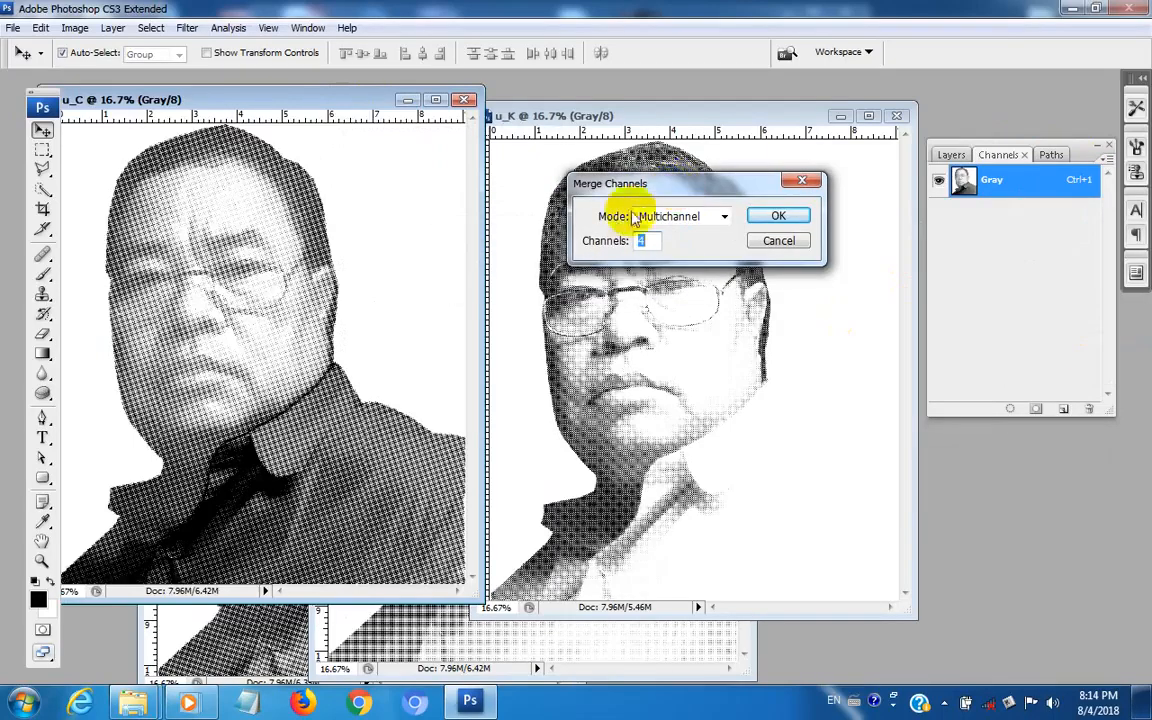
click(724, 217)
click(695, 249)
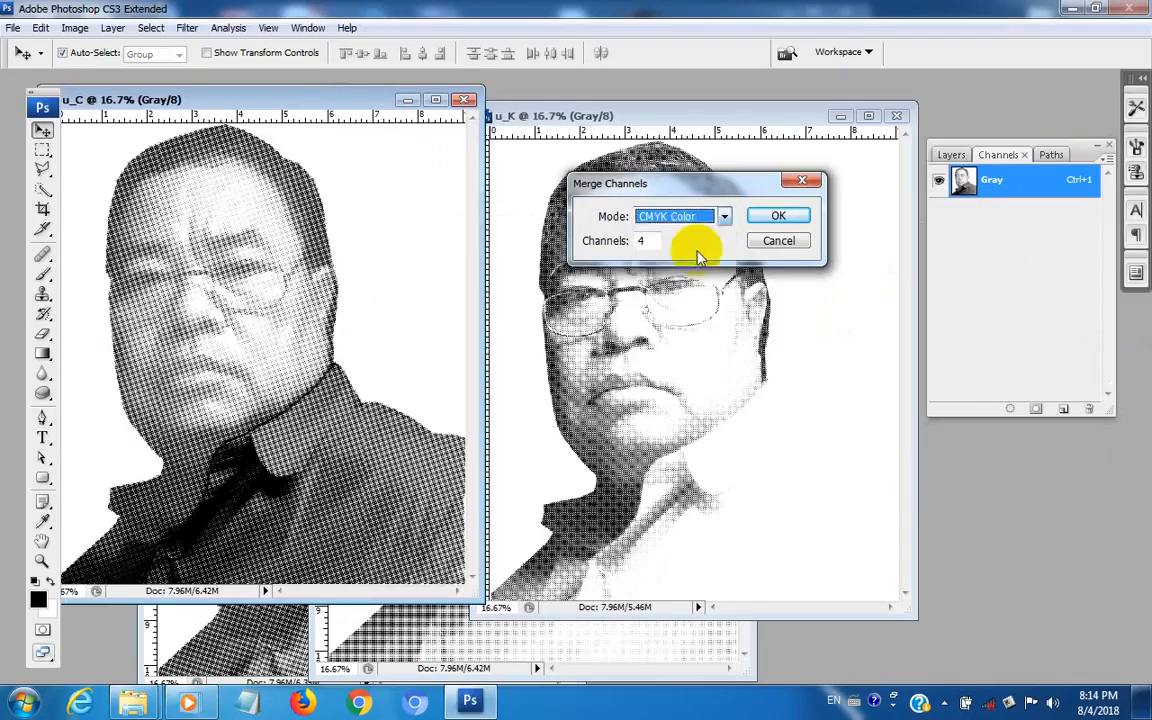
click(645, 240)
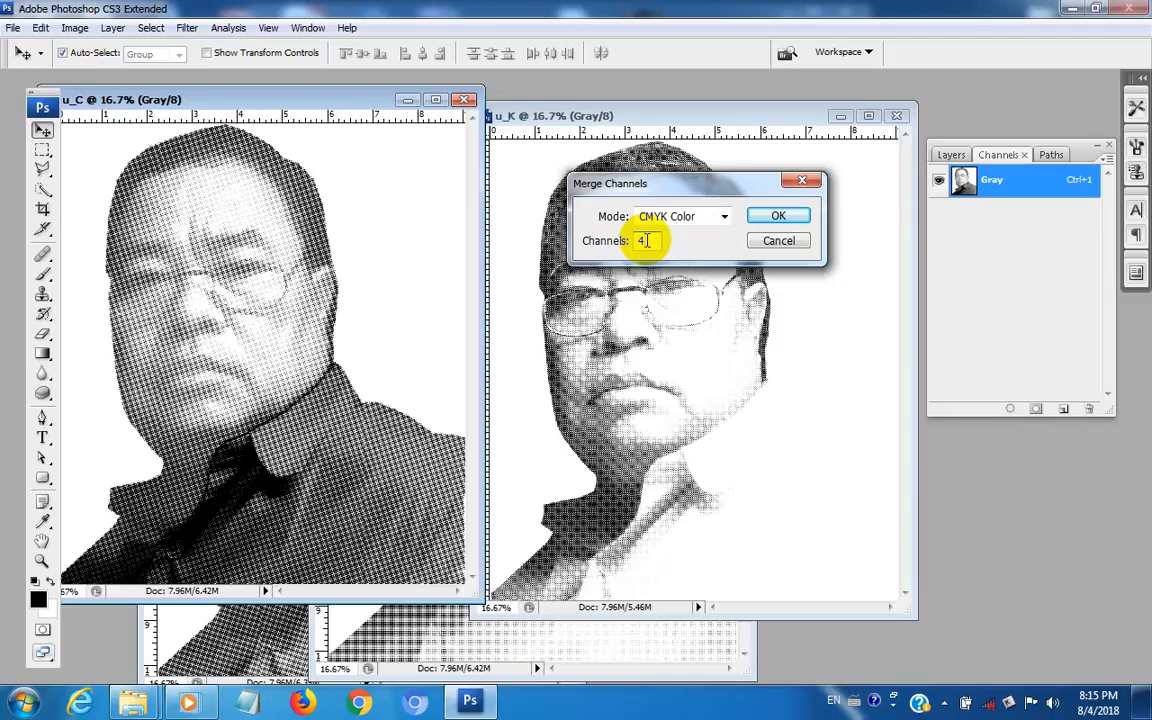
click(779, 218)
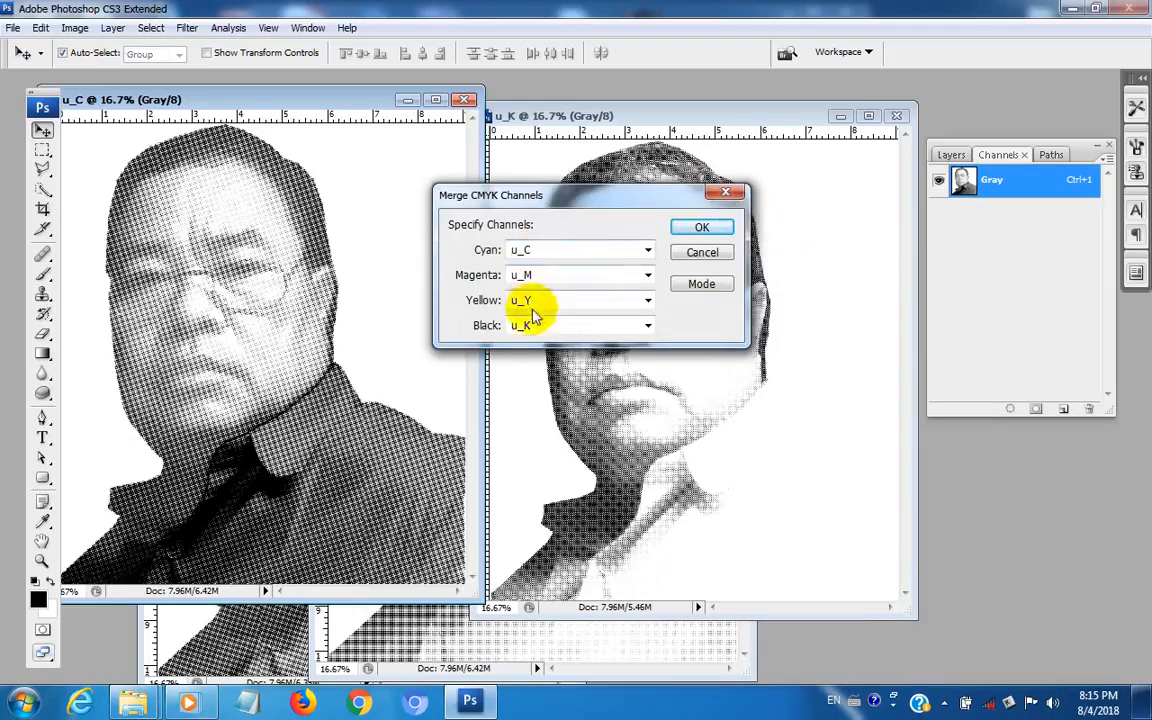
Merge u_C as Cyan, u_M as Magenta, u_Y as Yellow and u_K as Black, and centre the merged document's window in the workspace.
click(648, 251)
click(648, 252)
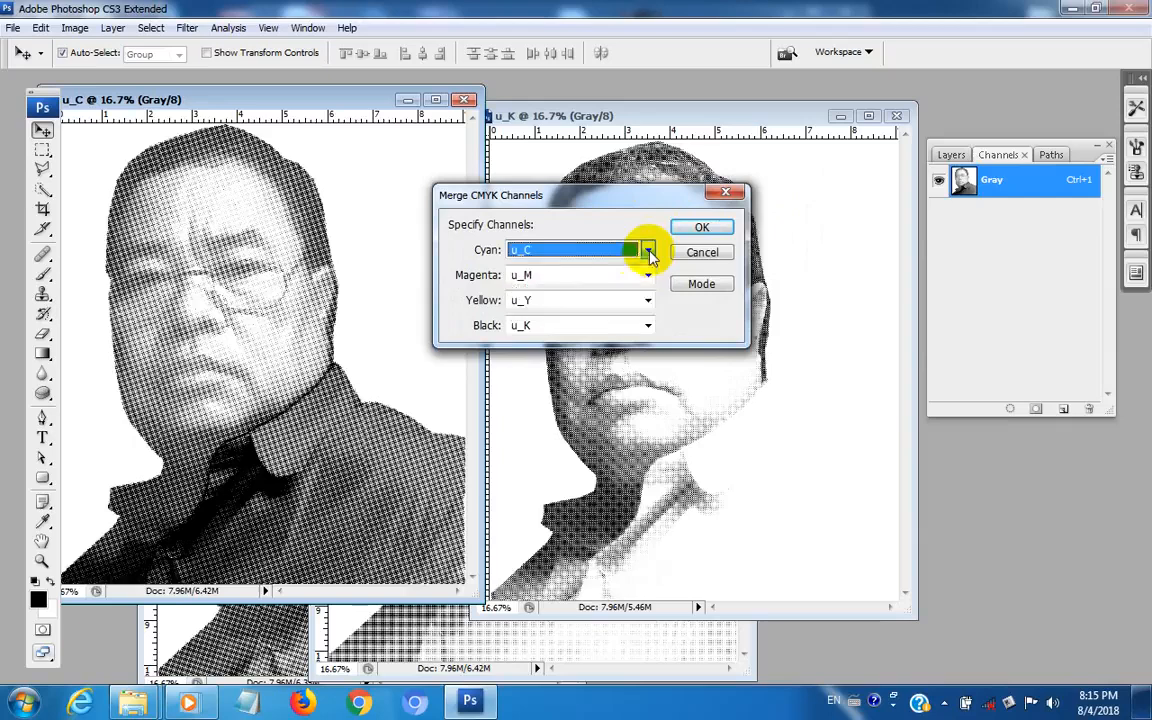
click(698, 229)
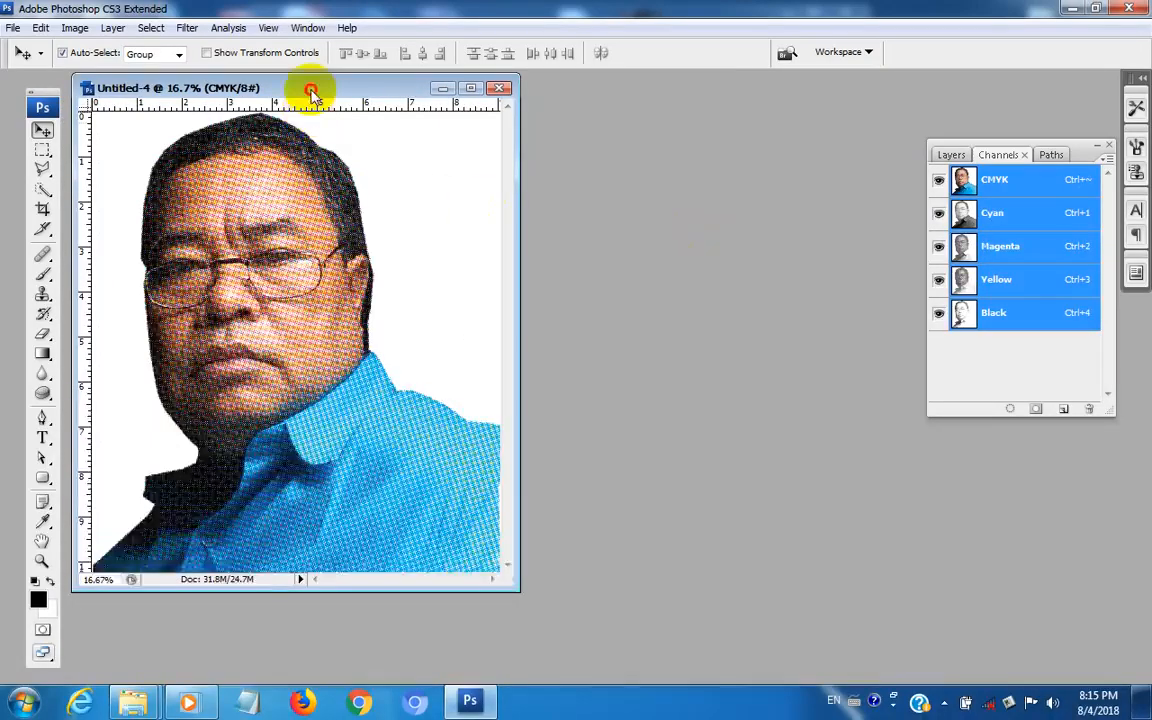
drag(309, 90, 498, 107)
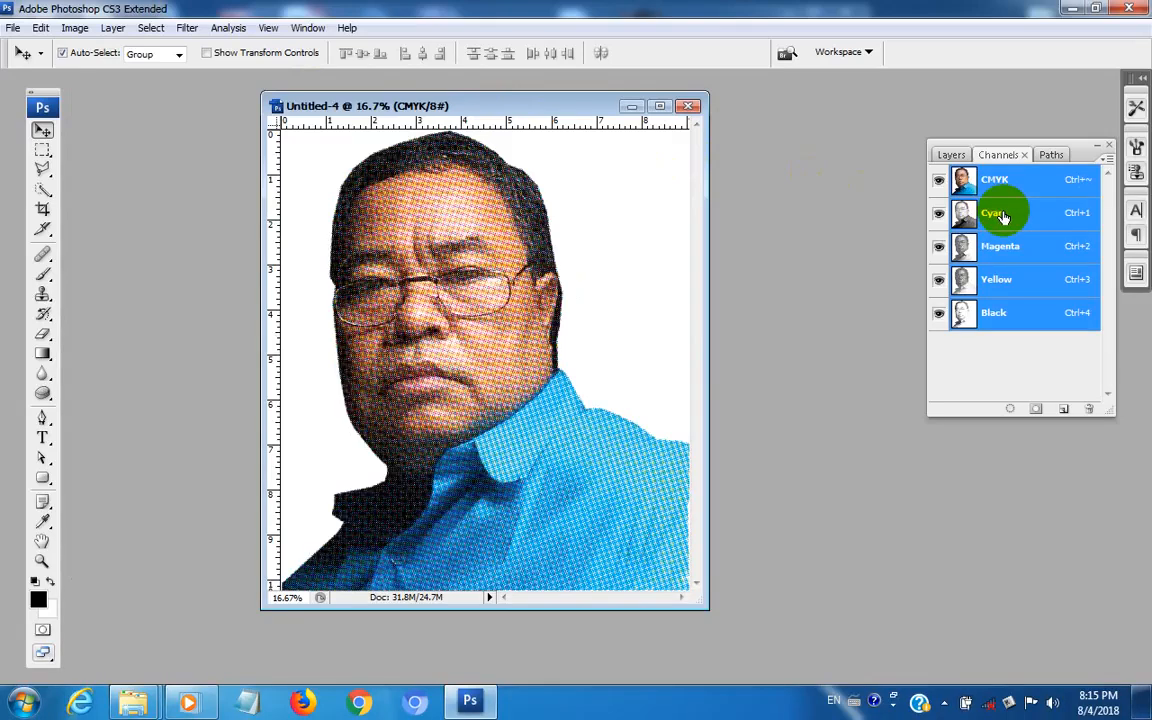
View the merged image's Cyan, Magenta, Yellow and Black channels one at a time to examine each halftone pattern.
click(1001, 216)
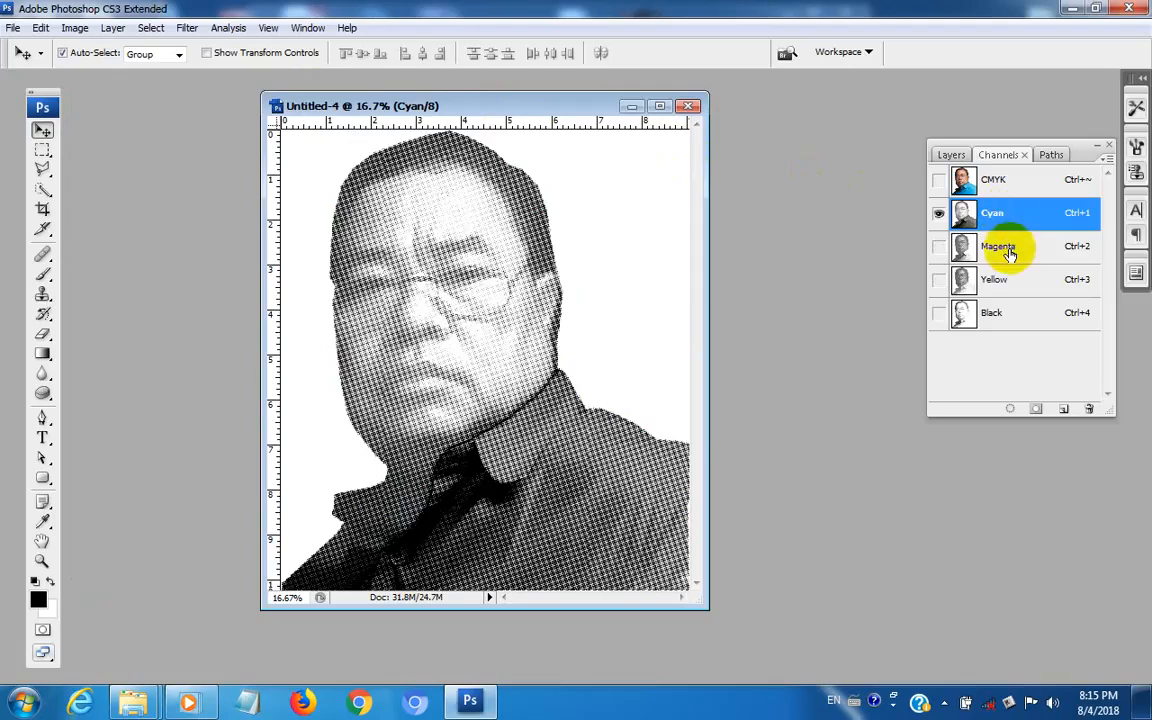
click(1008, 253)
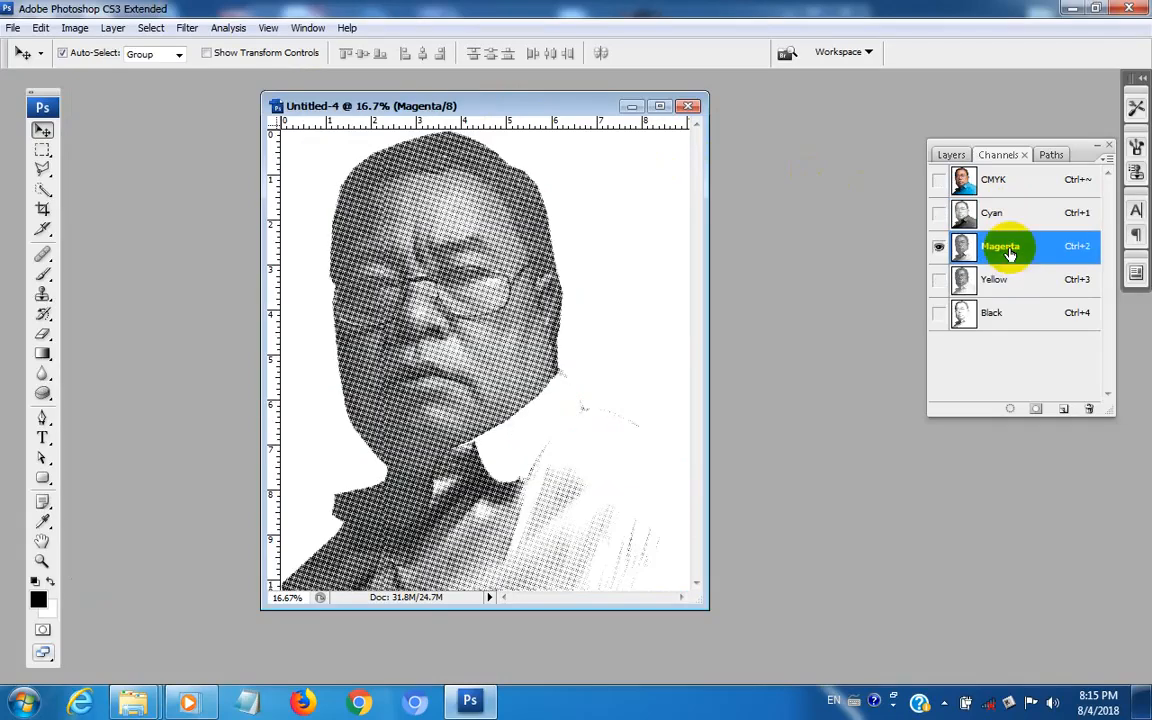
click(1015, 284)
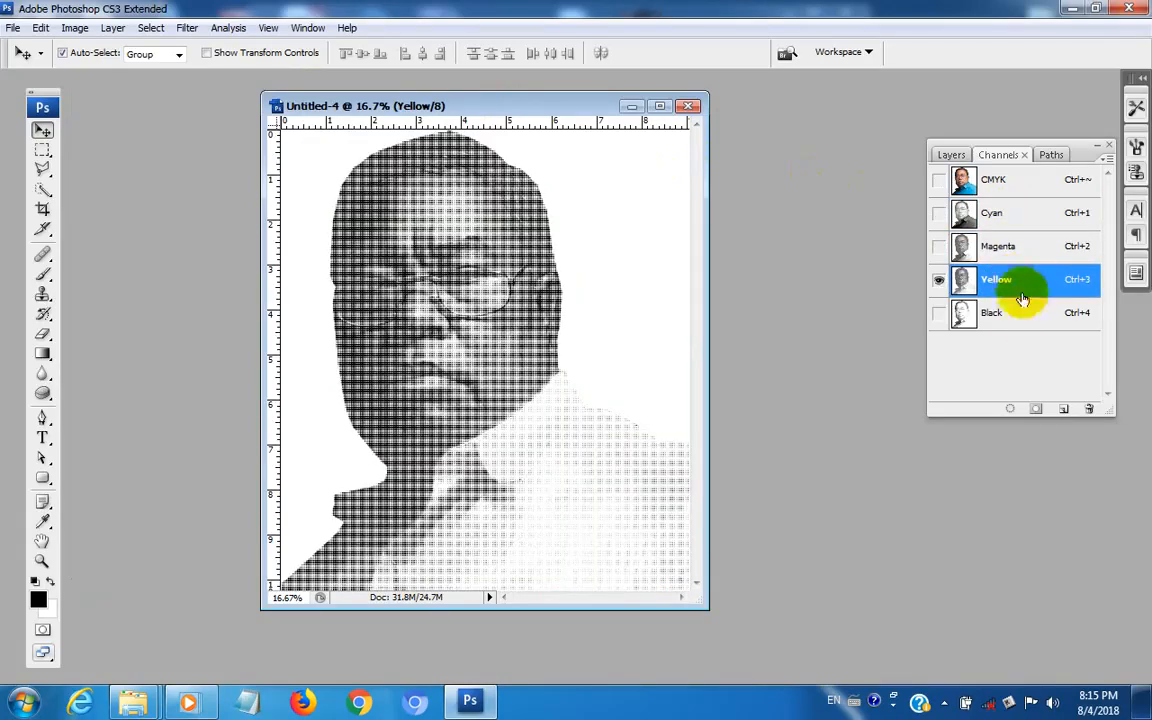
click(1021, 316)
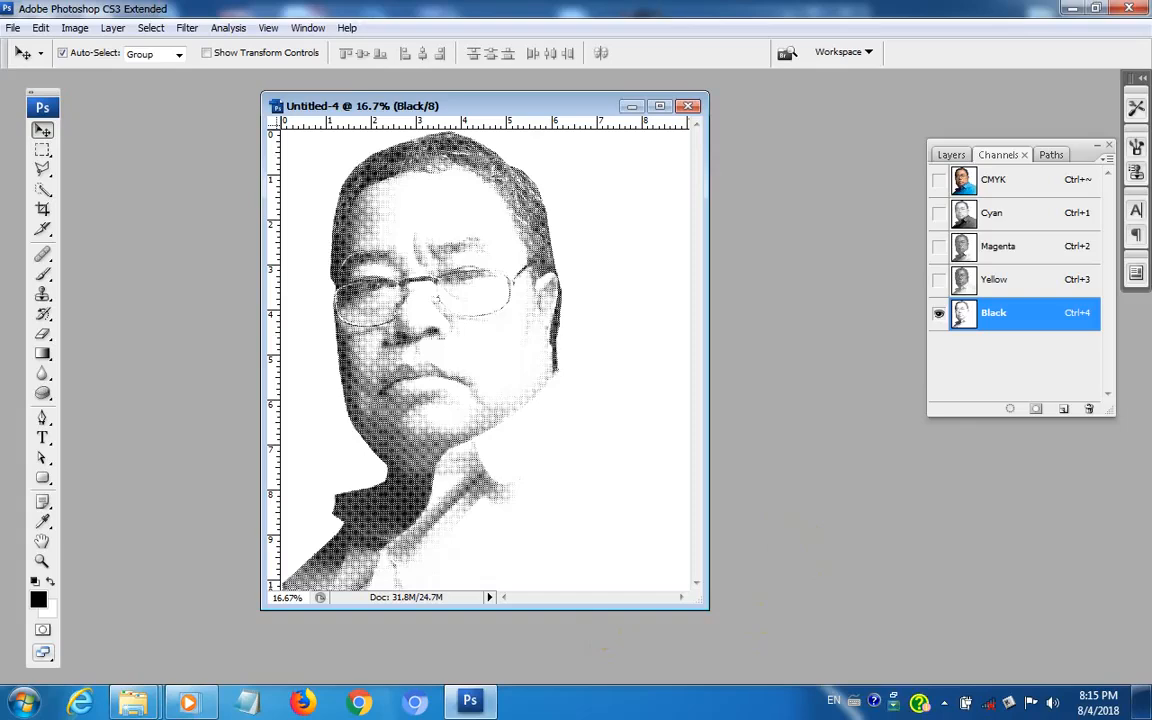
click(942, 705)
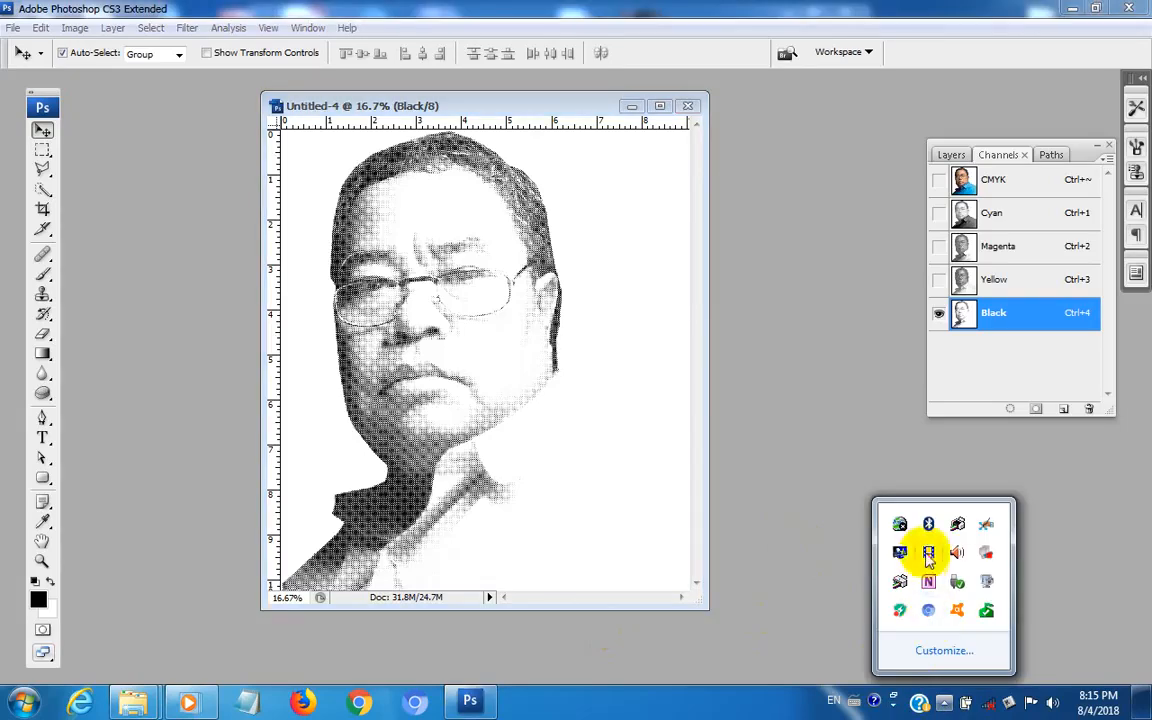